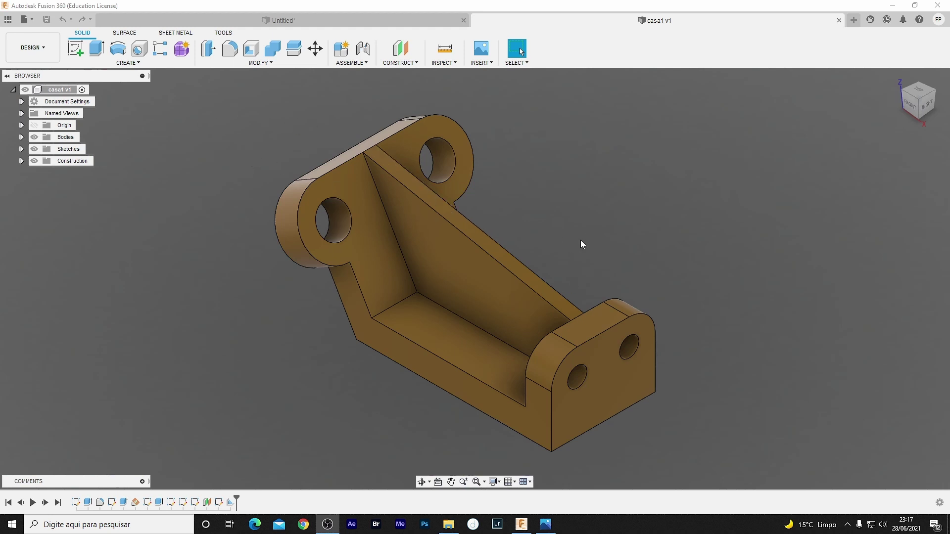
Step: Make and finish a sketch on the slanted rib face, then start a new Untitled design
click(76, 50)
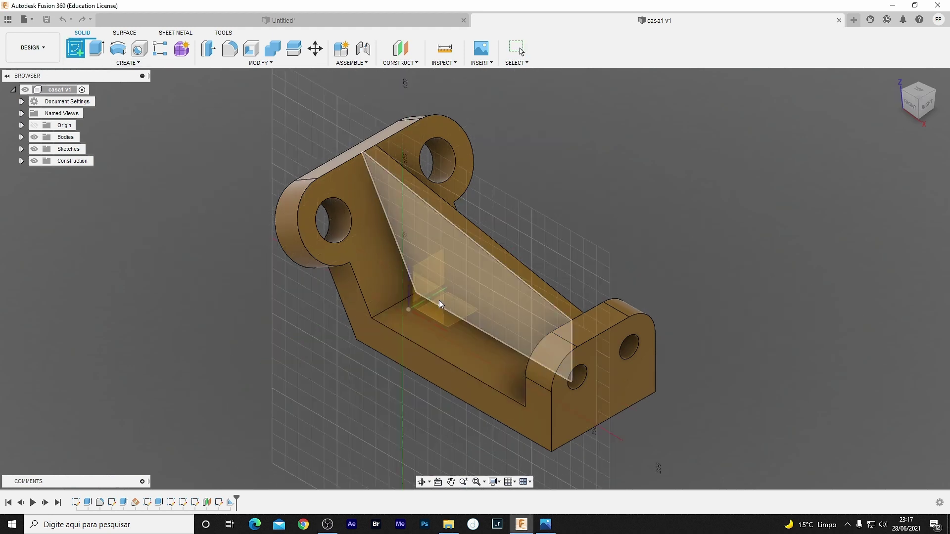
click(453, 286)
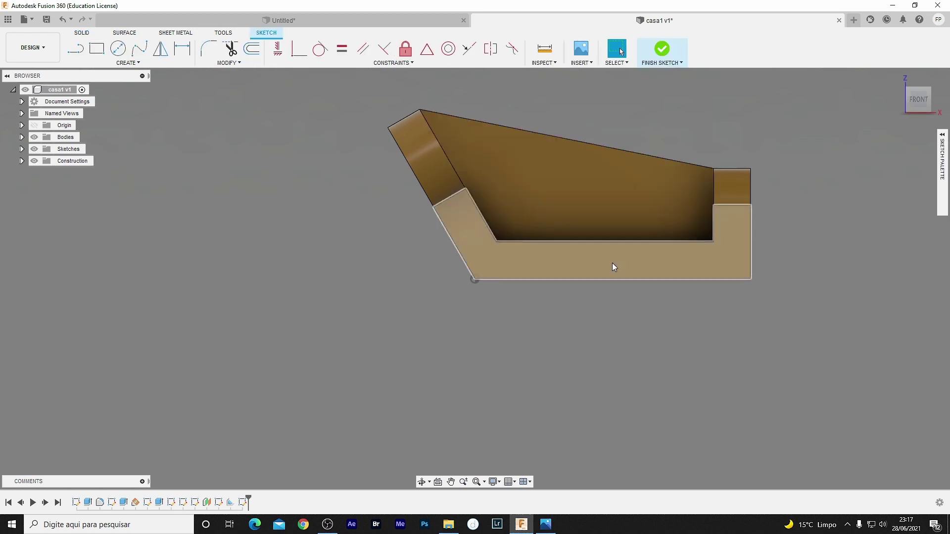
click(660, 53)
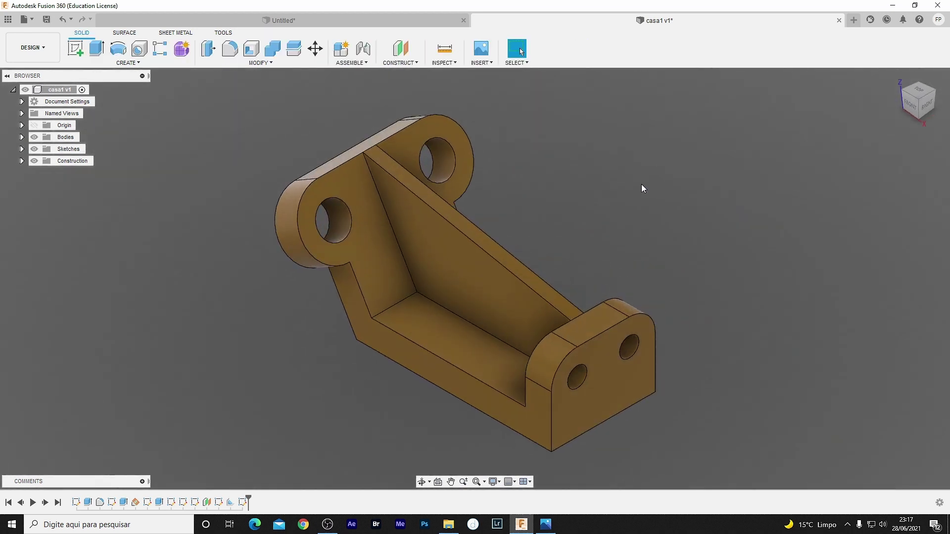
key(ctrl+n)
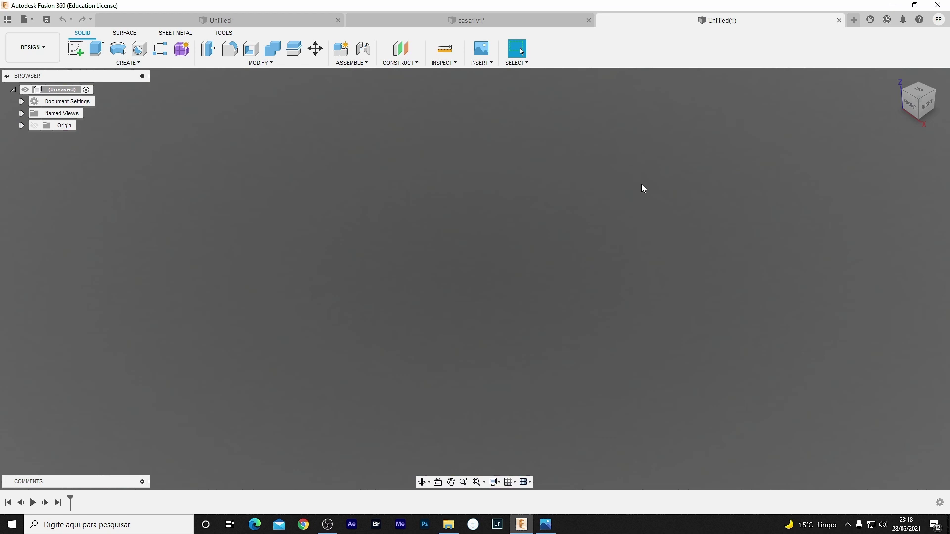
Step: On the front XZ plane, draw the L's base line from the origin and its outer side
click(76, 48)
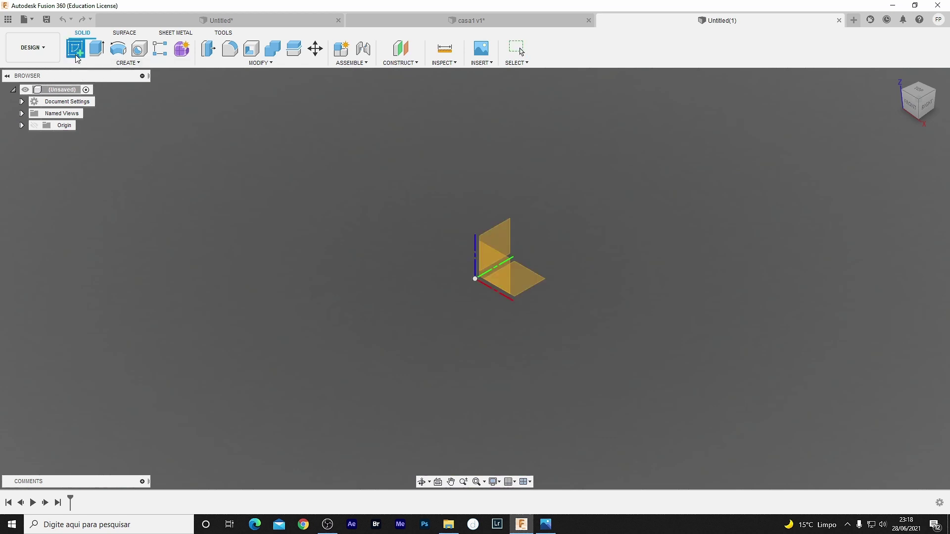
click(493, 263)
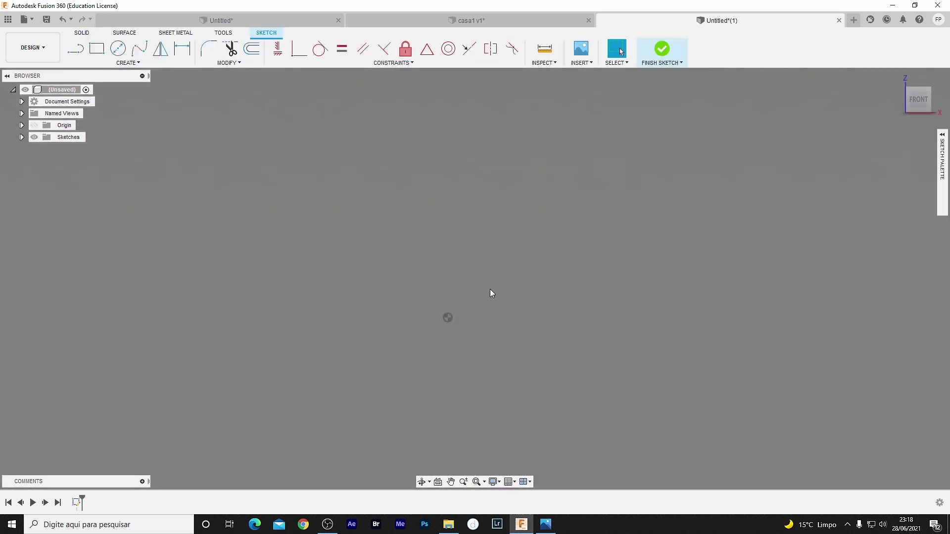
key(l)
click(448, 318)
click(567, 318)
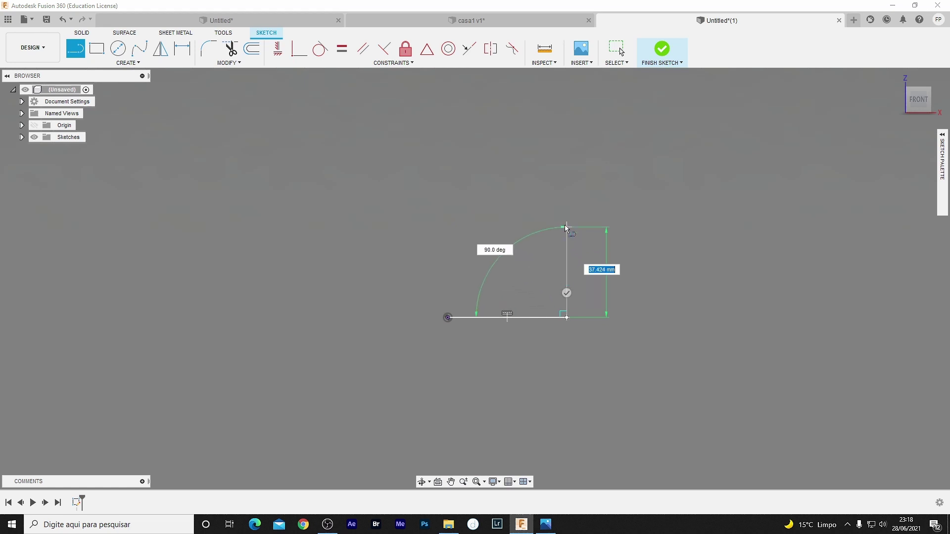
click(567, 223)
key(Escape)
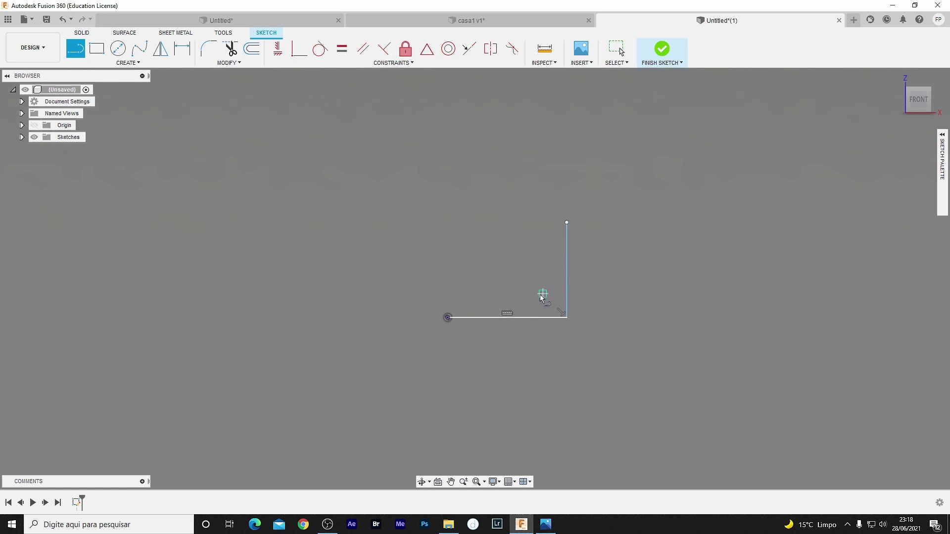
Step: Draw the inner base line, the upright's inner side and top, and close the left end
click(540, 296)
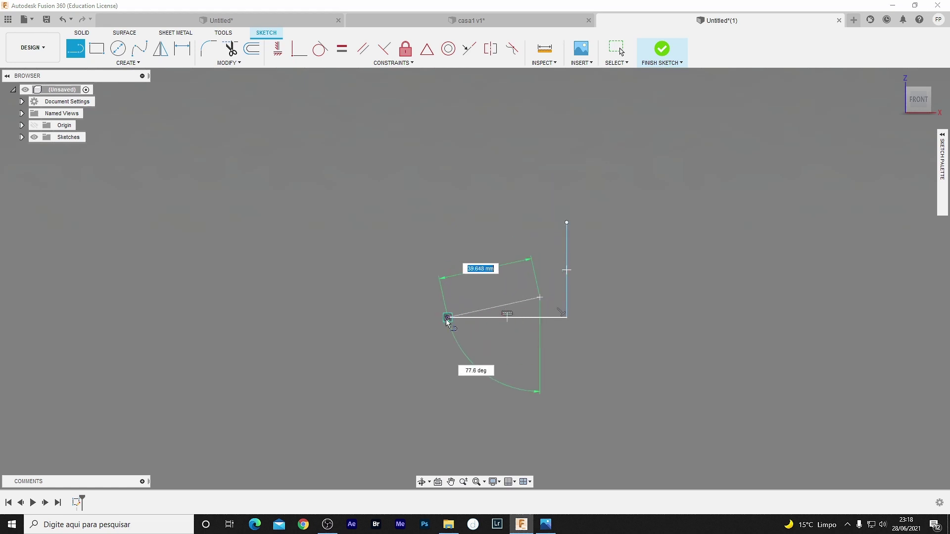
click(448, 297)
key(Escape)
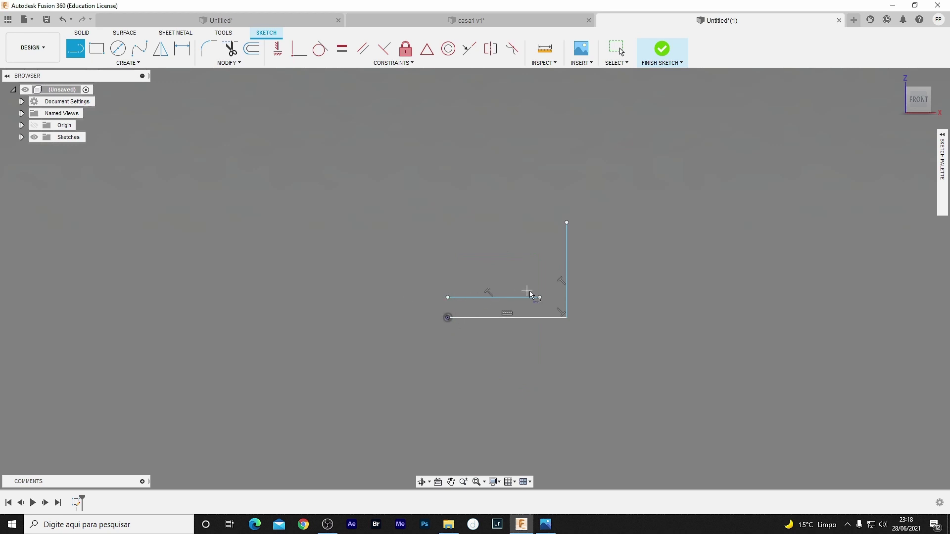
click(539, 297)
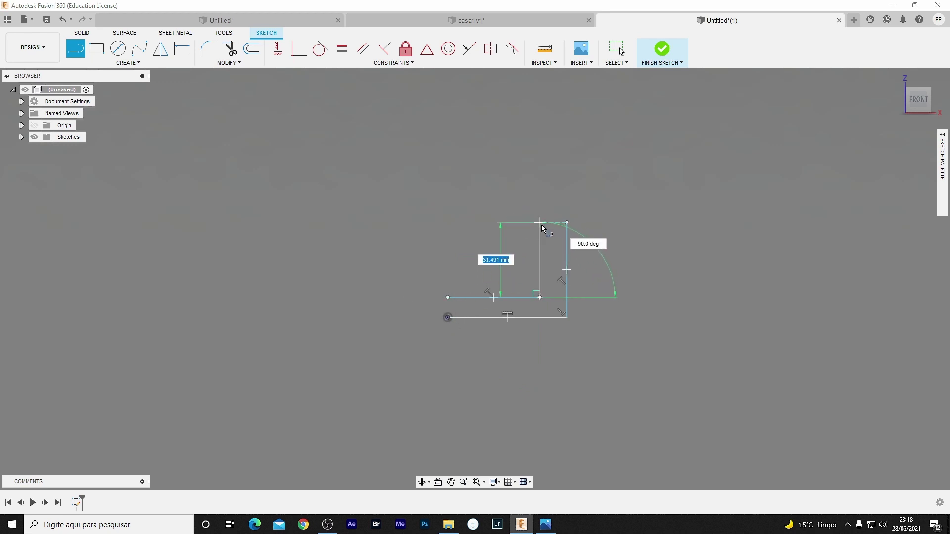
click(539, 223)
click(566, 223)
key(Escape)
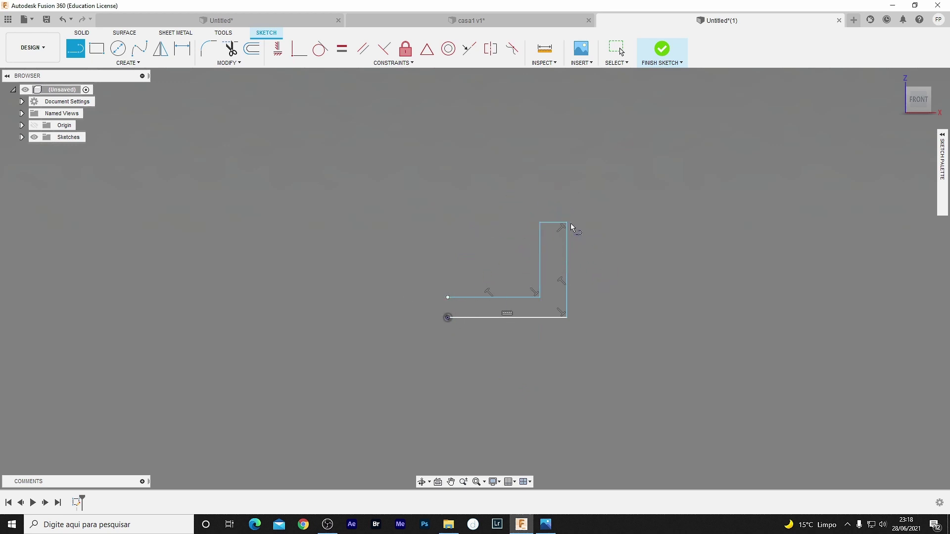
click(448, 297)
click(447, 318)
key(Escape)
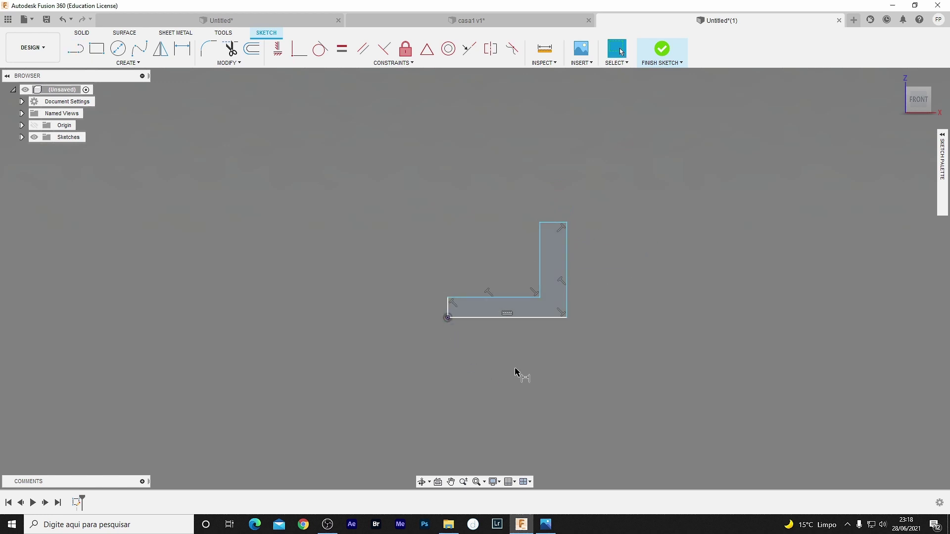
Step: Dimension the L's overall length to 150 and the base leg thickness to 20
key(d)
click(532, 317)
click(528, 358)
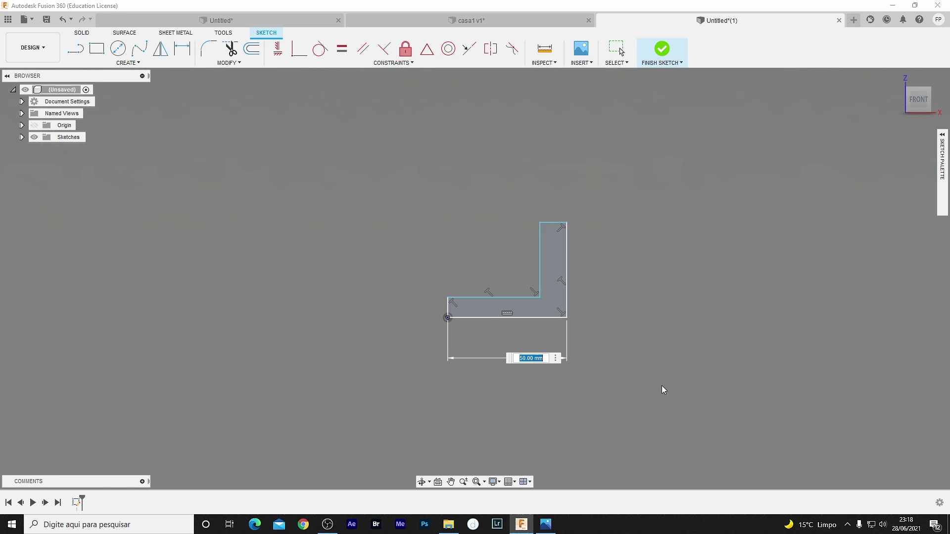
text(150)
key(Return)
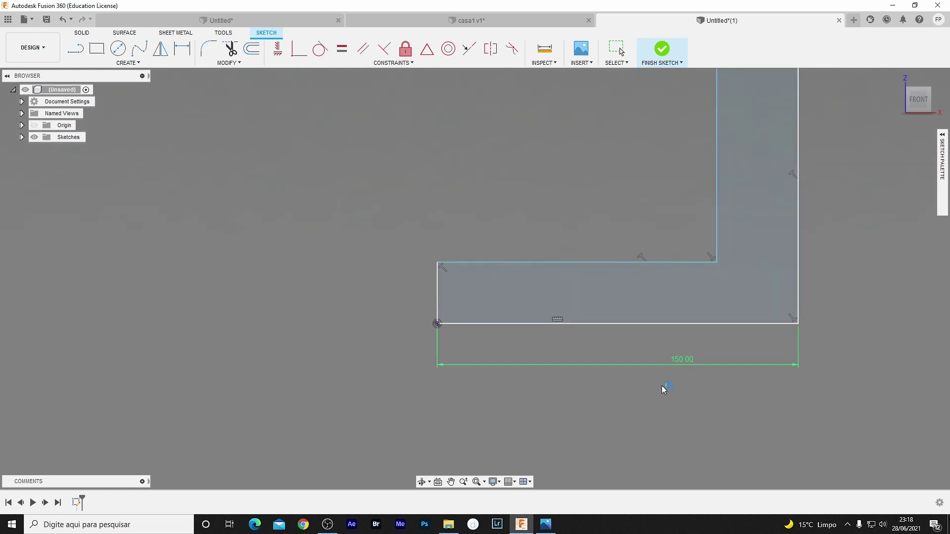
click(260, 391)
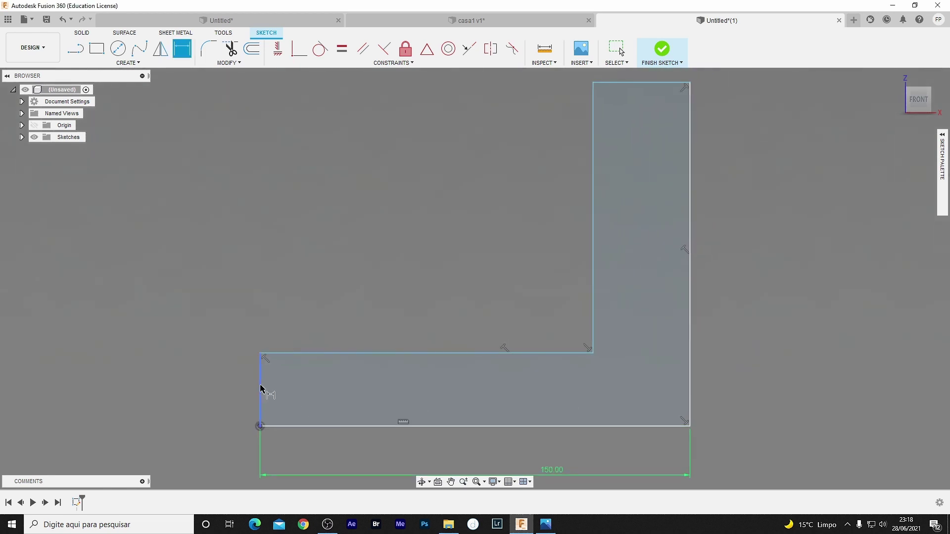
click(172, 397)
text(20)
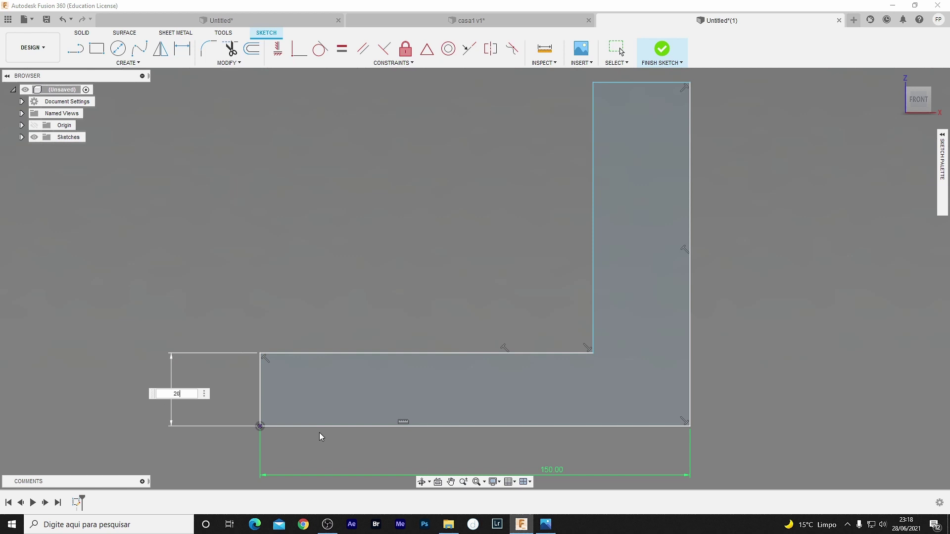
key(Return)
scroll(433, 353, down, 3)
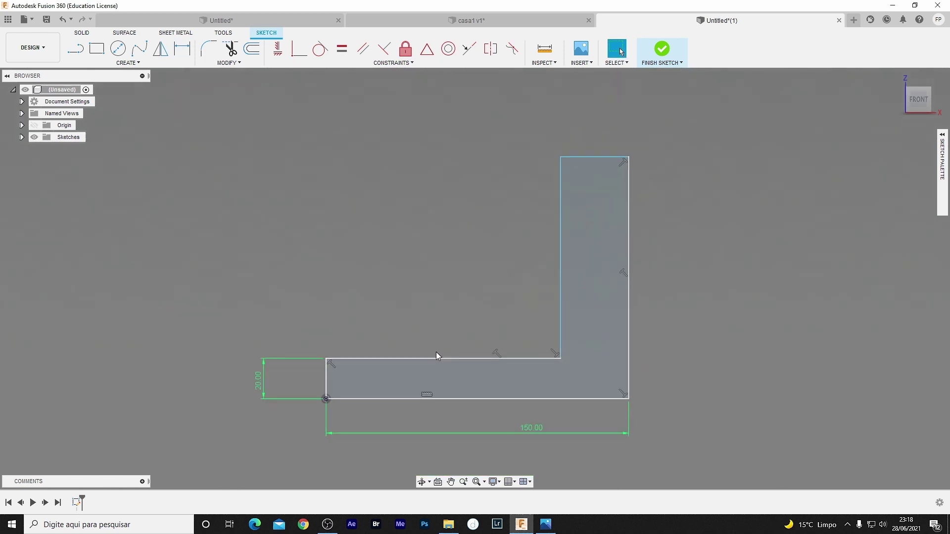
scroll(435, 352, down, 3)
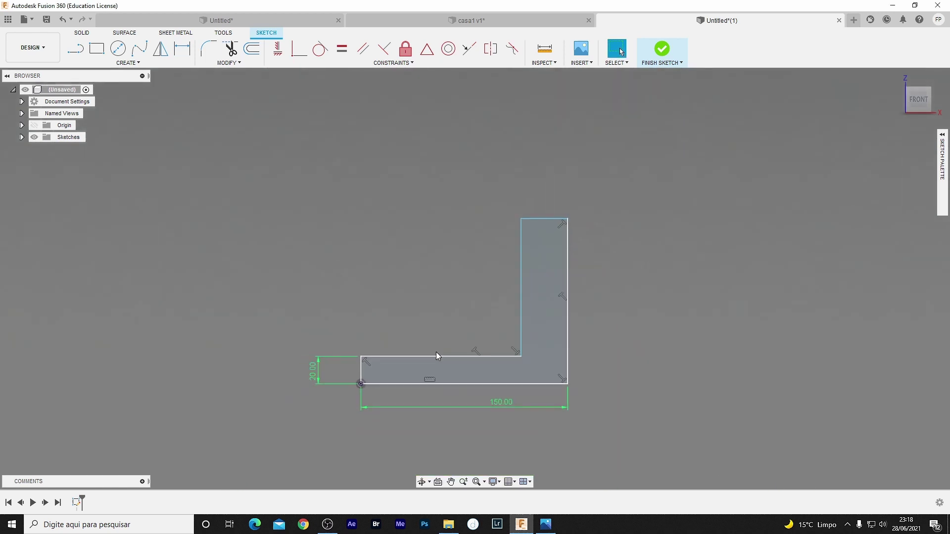
Step: Dimension the upright width to 20 and its height to 60, then finish the sketch
key(d)
click(553, 218)
click(564, 184)
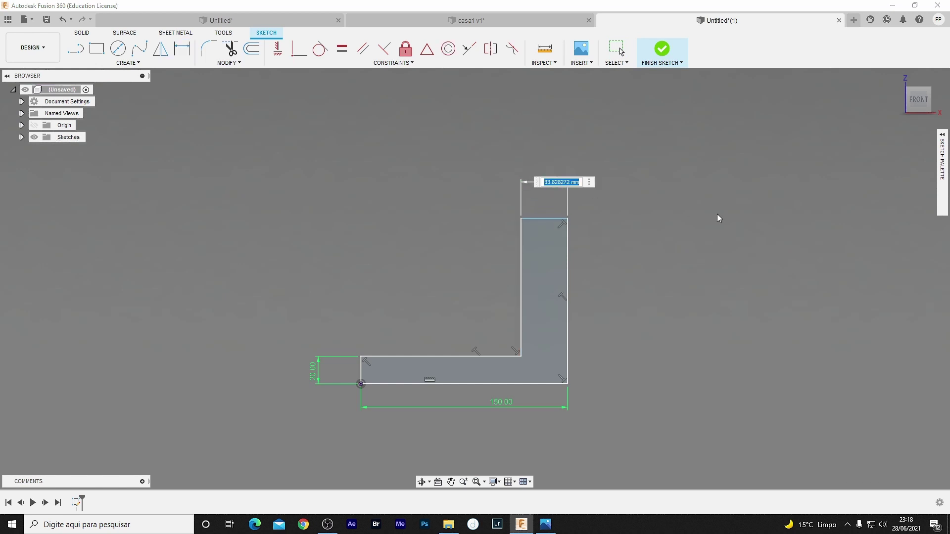
text(20)
key(Return)
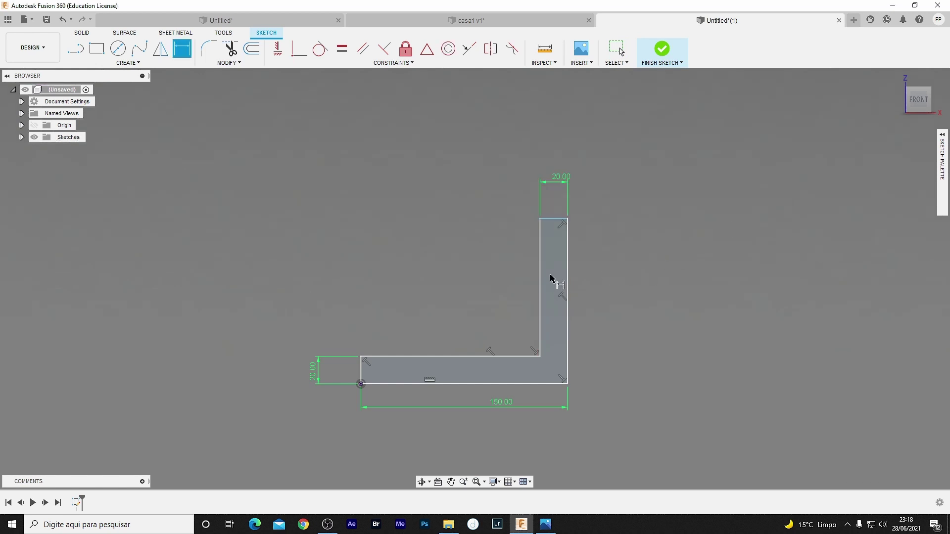
click(566, 271)
click(639, 265)
text(60)
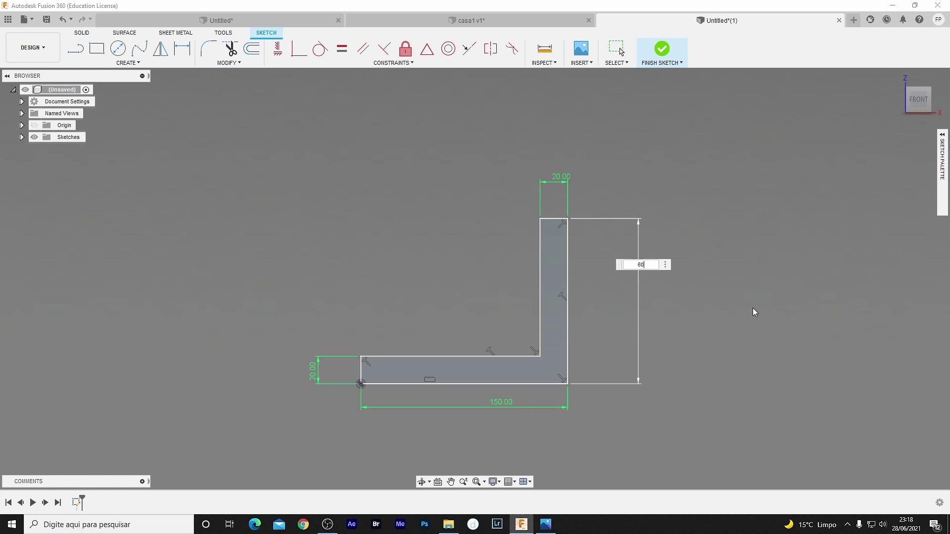
key(Return)
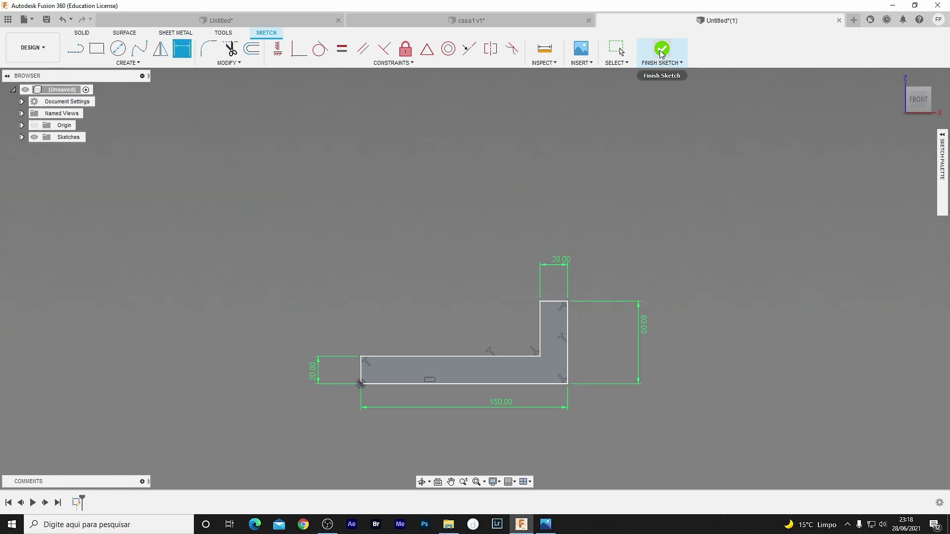
click(663, 52)
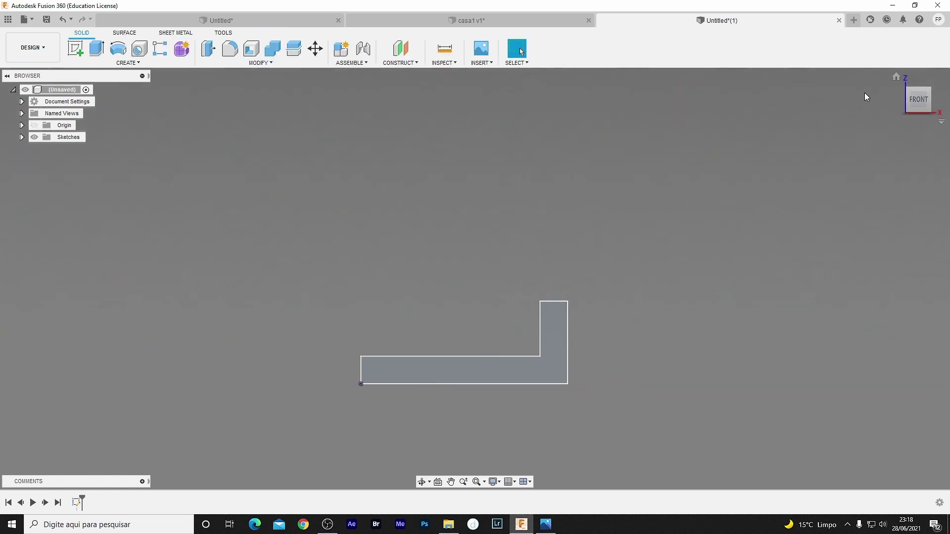
Step: Extrude the L profile symmetrically 40 mm into a new solid body
click(896, 77)
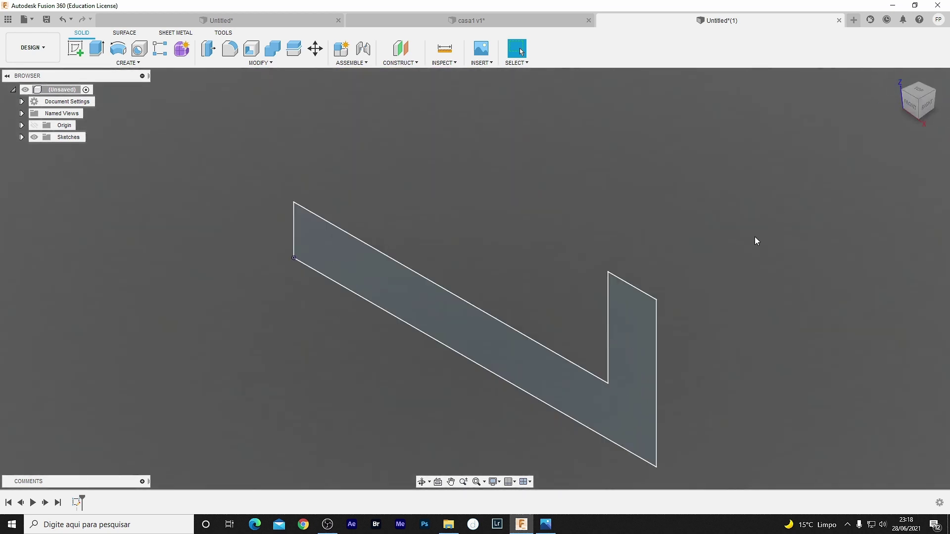
click(634, 374)
right_click(634, 375)
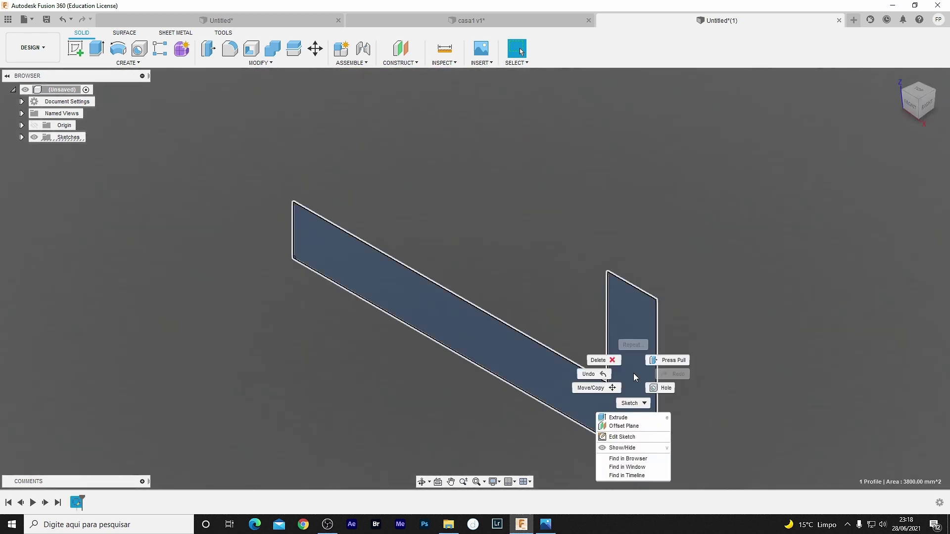
click(647, 417)
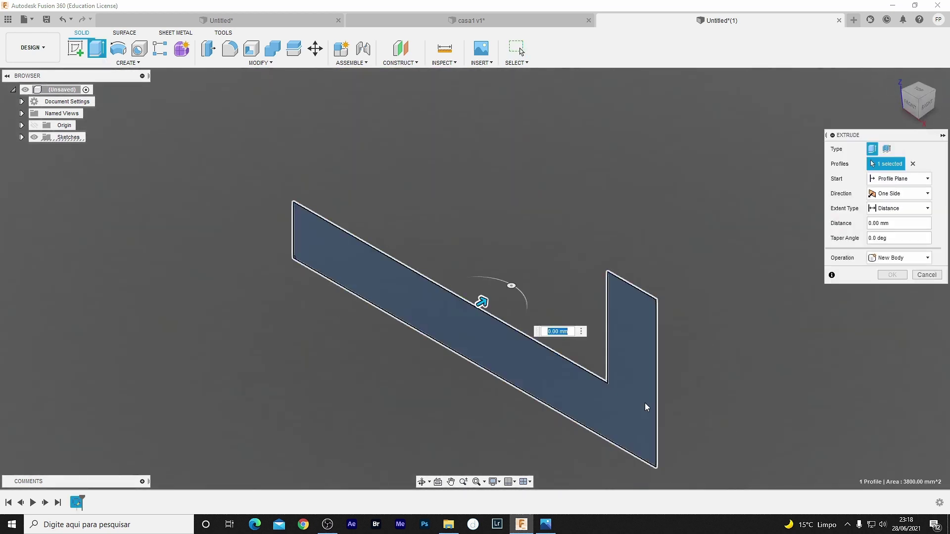
click(913, 194)
click(910, 229)
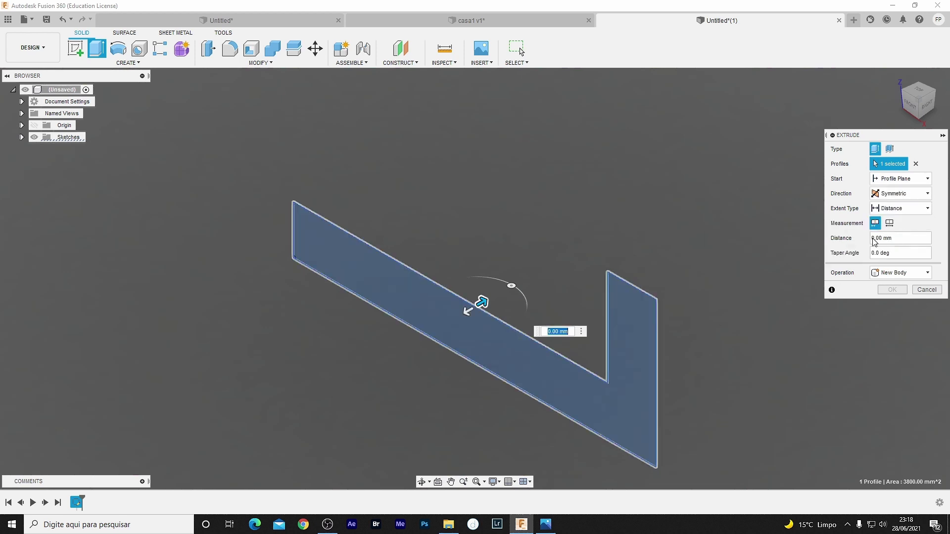
drag(465, 319, 370, 359)
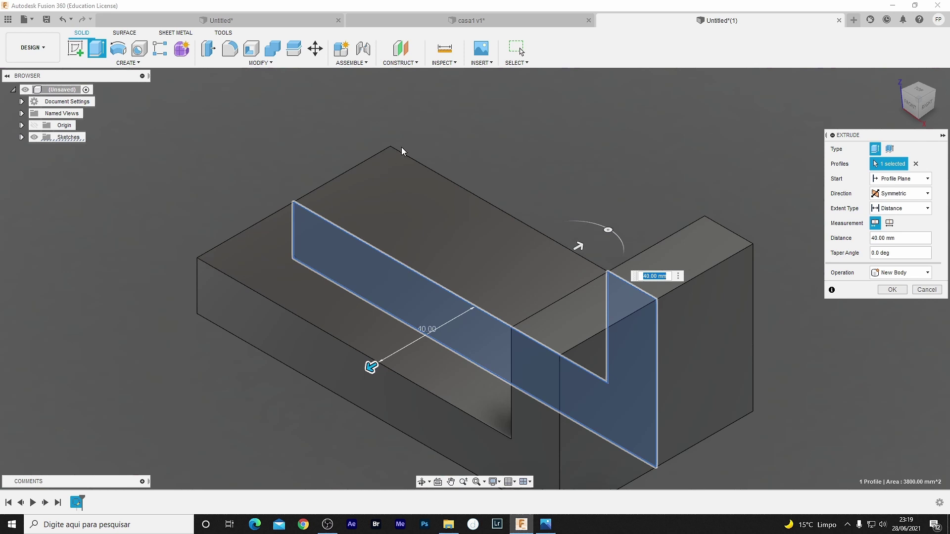
click(892, 290)
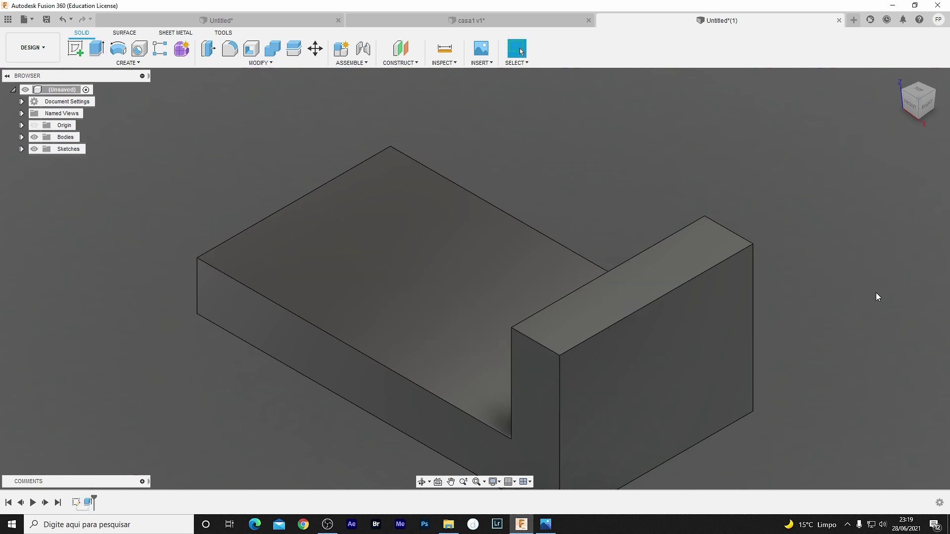
Step: Fillet the upright's two top edges with radius 10 so the top is rounded
click(724, 228)
ctrl+click(540, 348)
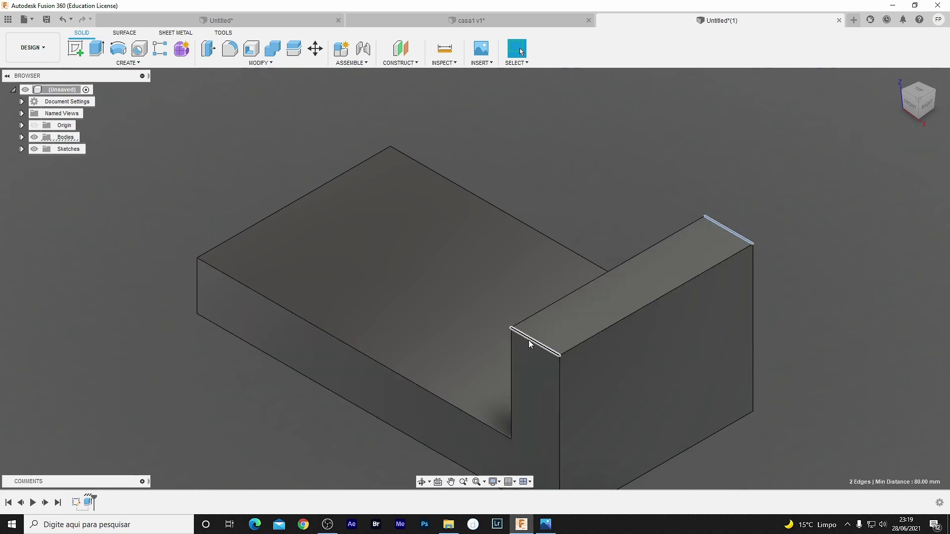
click(259, 63)
click(238, 83)
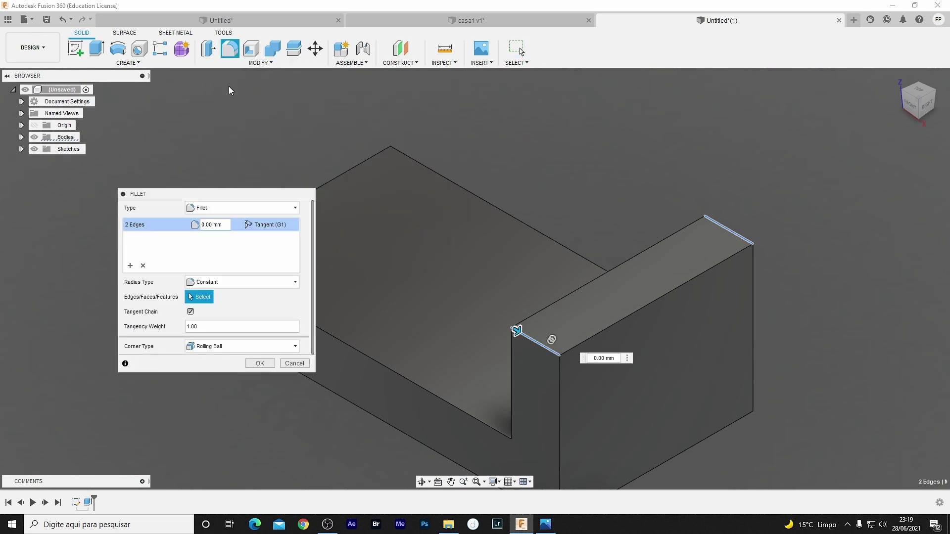
text(10)
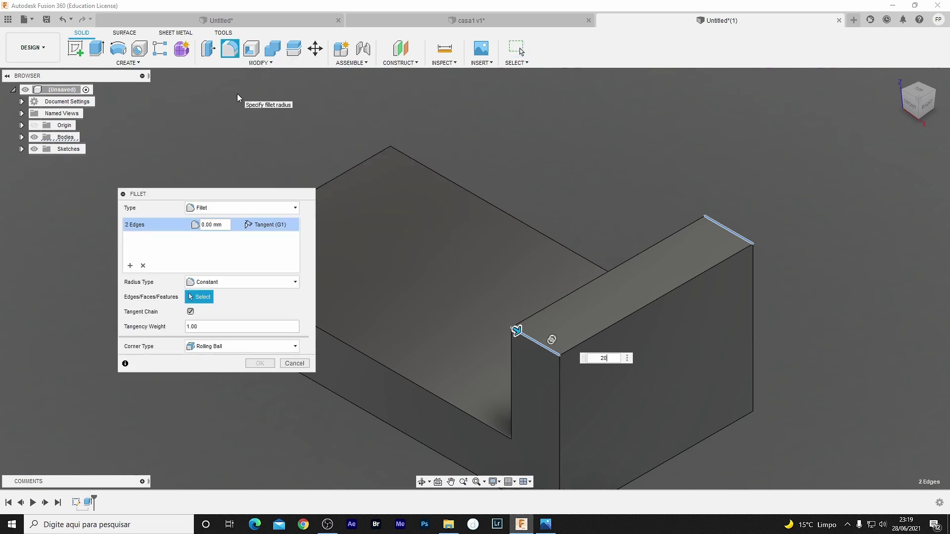
key(Return)
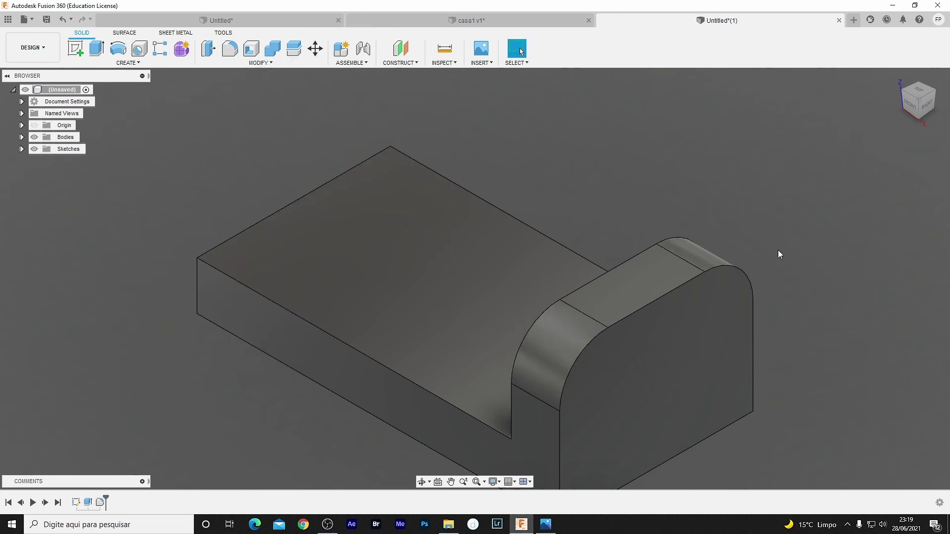
click(696, 329)
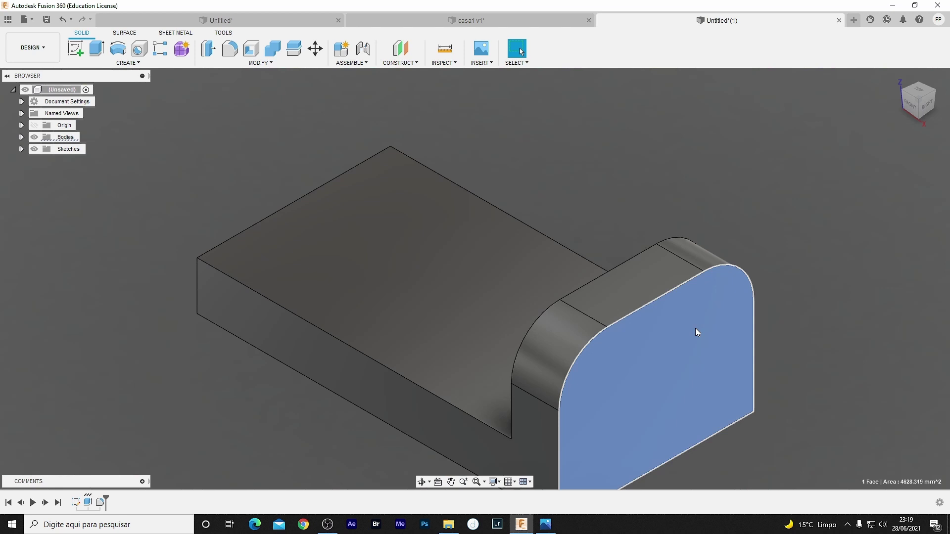
Step: Sketch a circle on the upright's front face and a vertical centre line from its bottom midpoint
key(s)
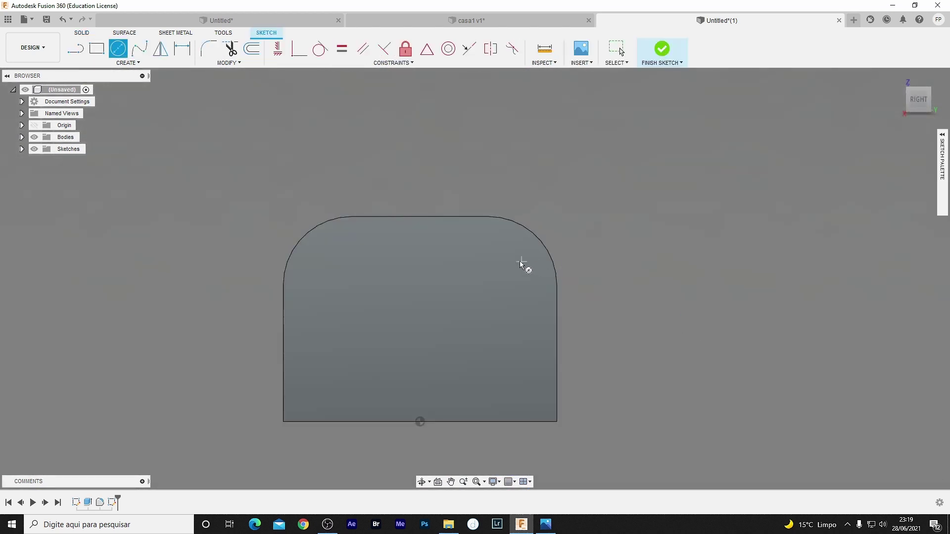
click(489, 286)
click(513, 302)
key(l)
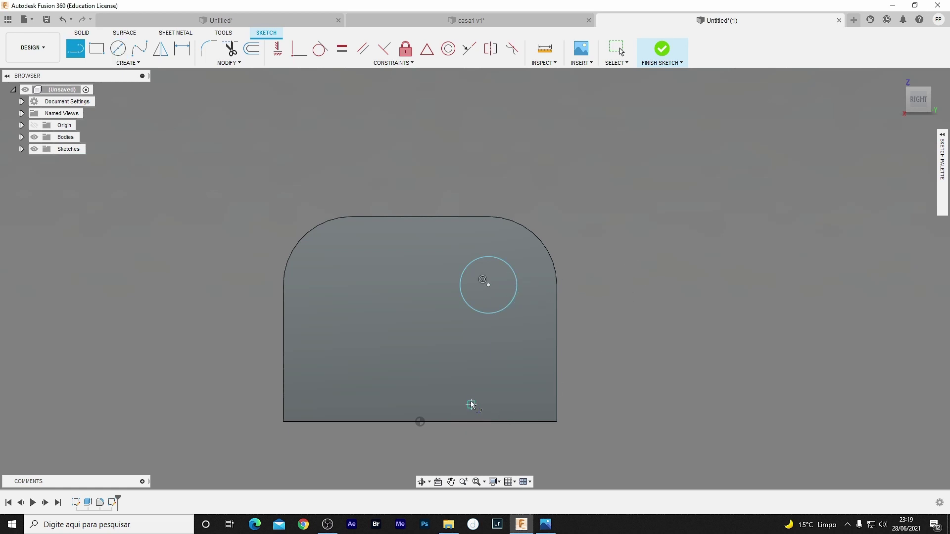
click(420, 422)
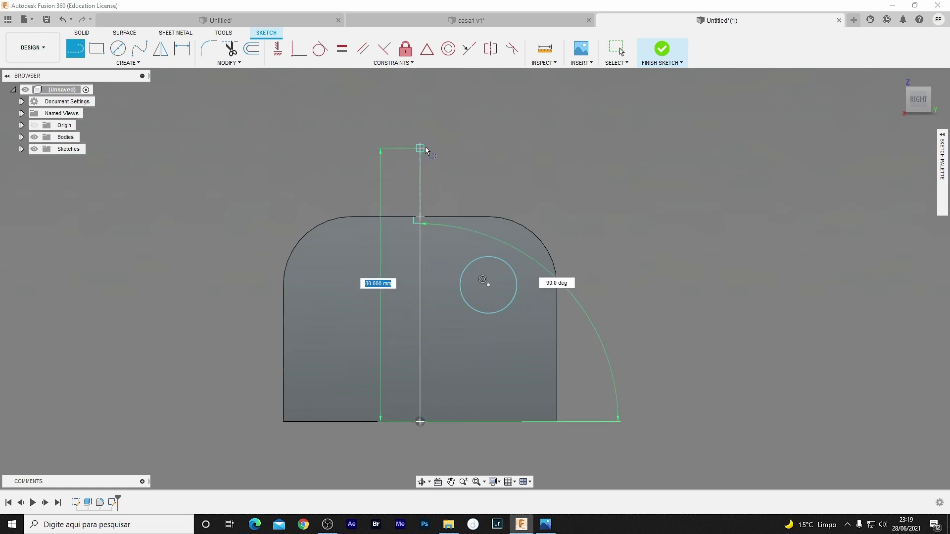
click(420, 144)
key(Escape)
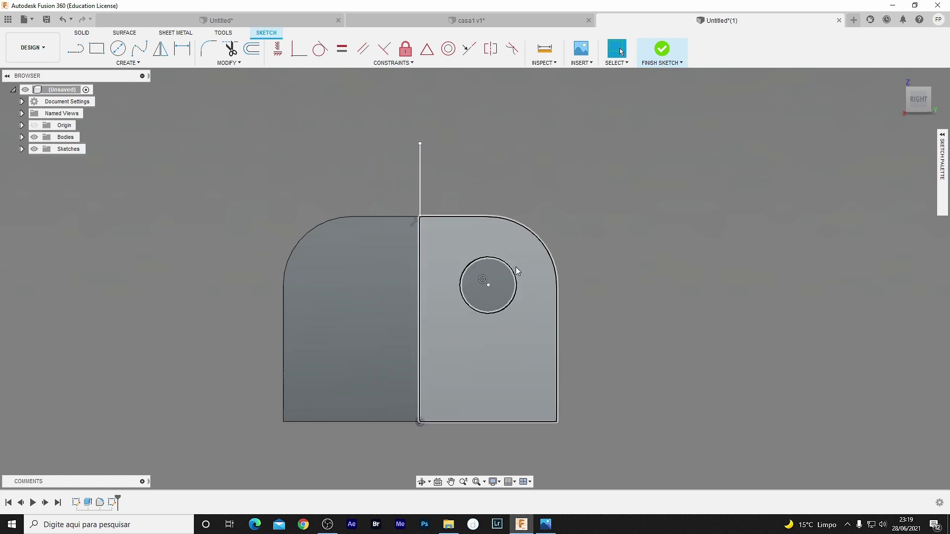
Step: Dimension the circle's diameter to 15 mm
key(d)
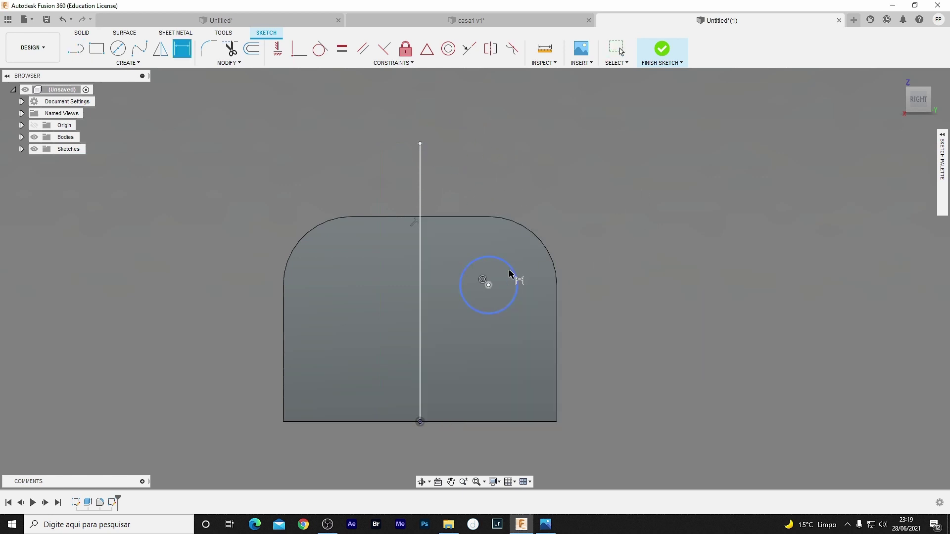
click(512, 272)
click(608, 205)
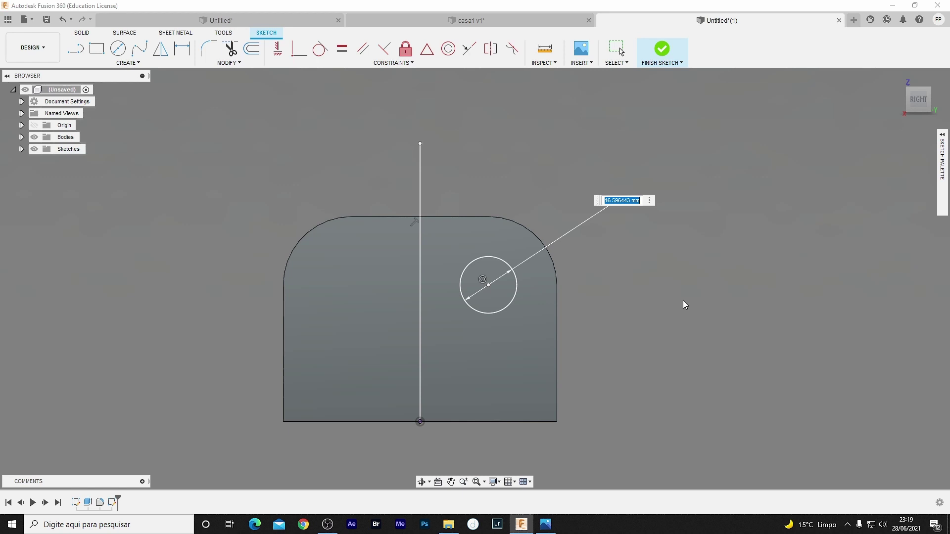
text(15)
key(Return)
key(Escape)
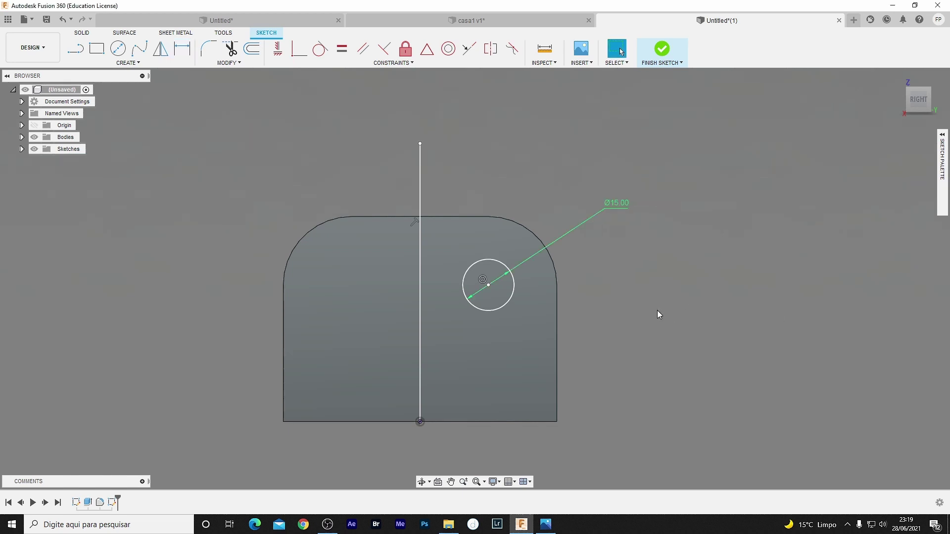
Step: Mirror the Ø15 circle across the vertical centre line, then delete the line
click(128, 63)
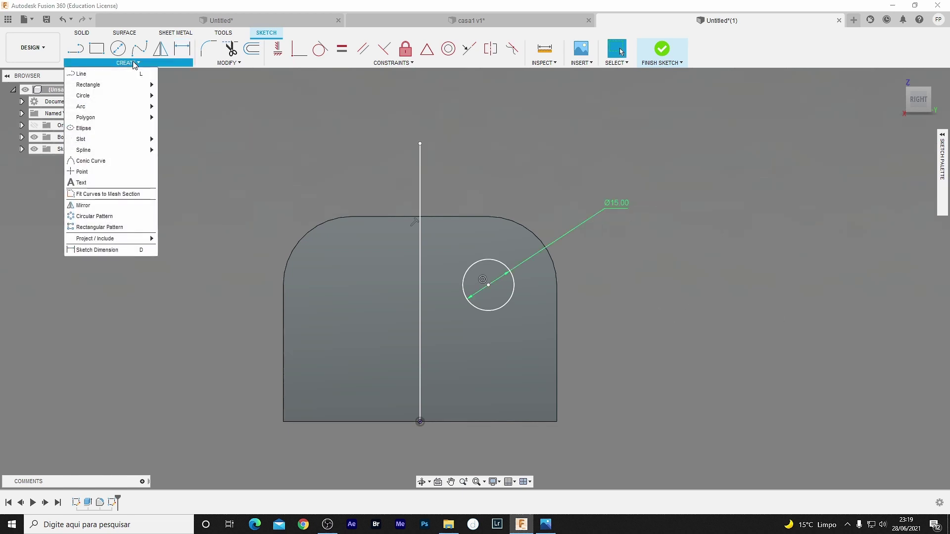
click(118, 205)
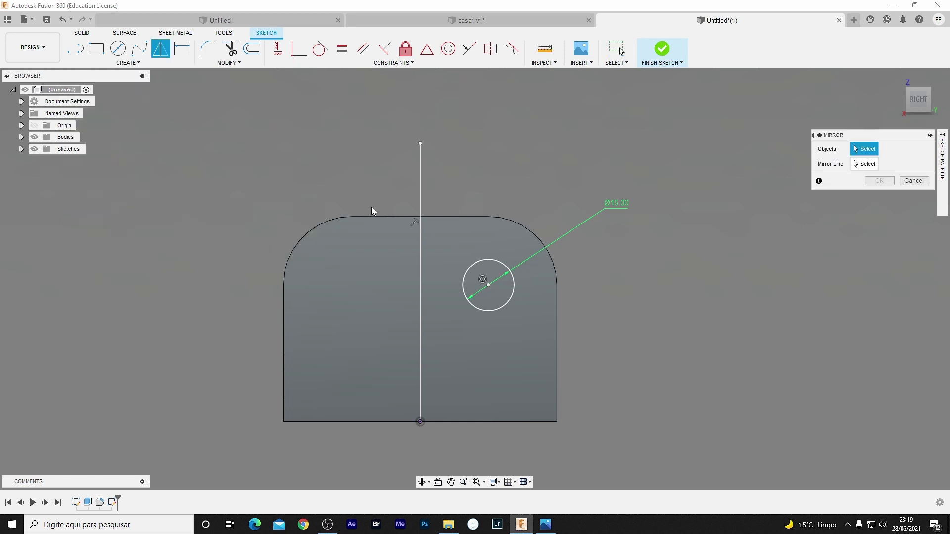
click(504, 263)
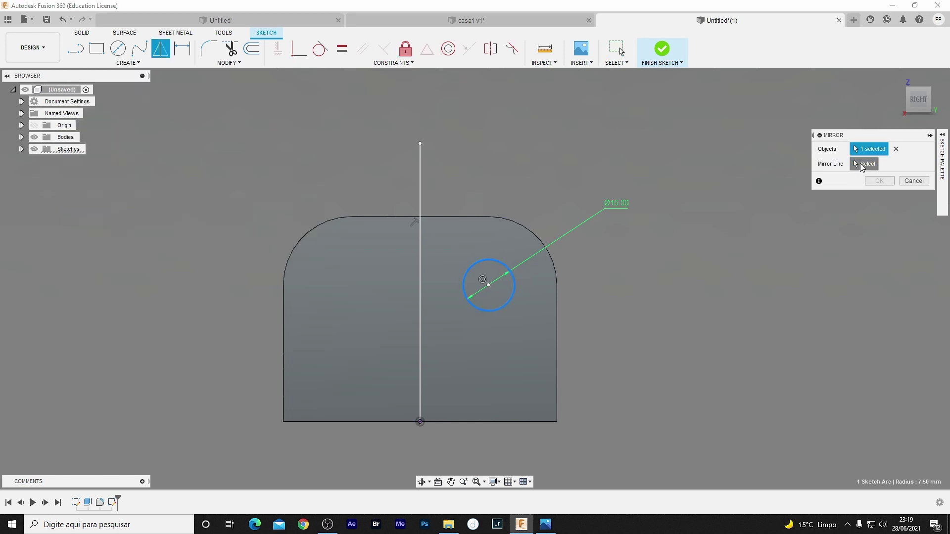
click(421, 167)
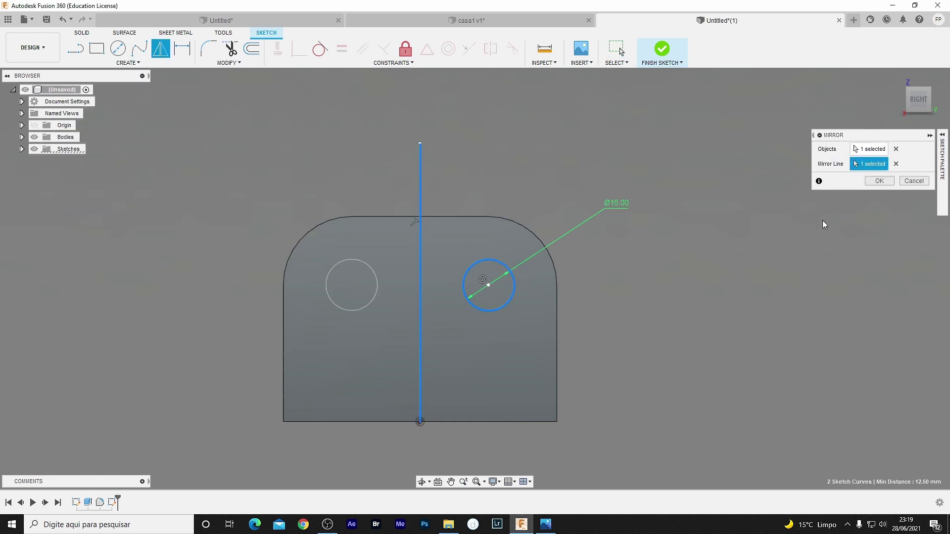
click(879, 181)
click(420, 167)
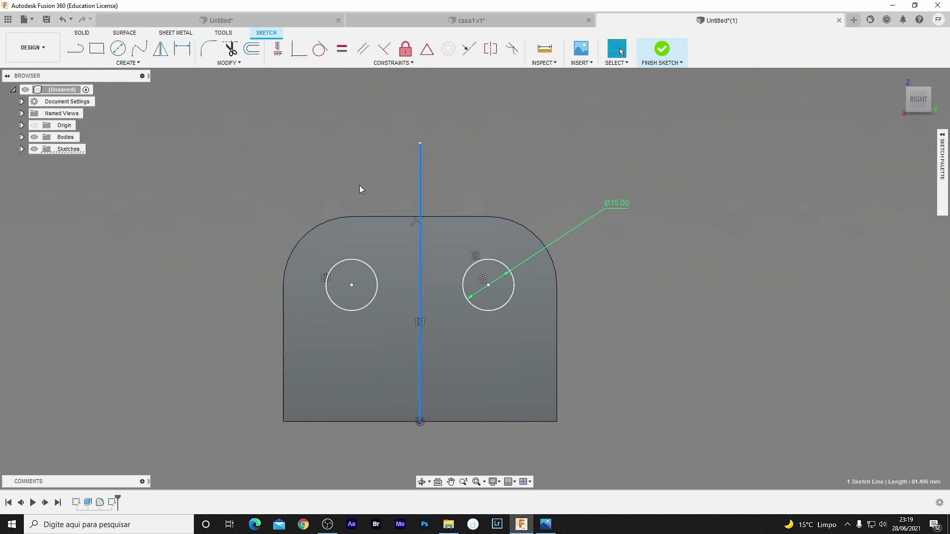
key(Delete)
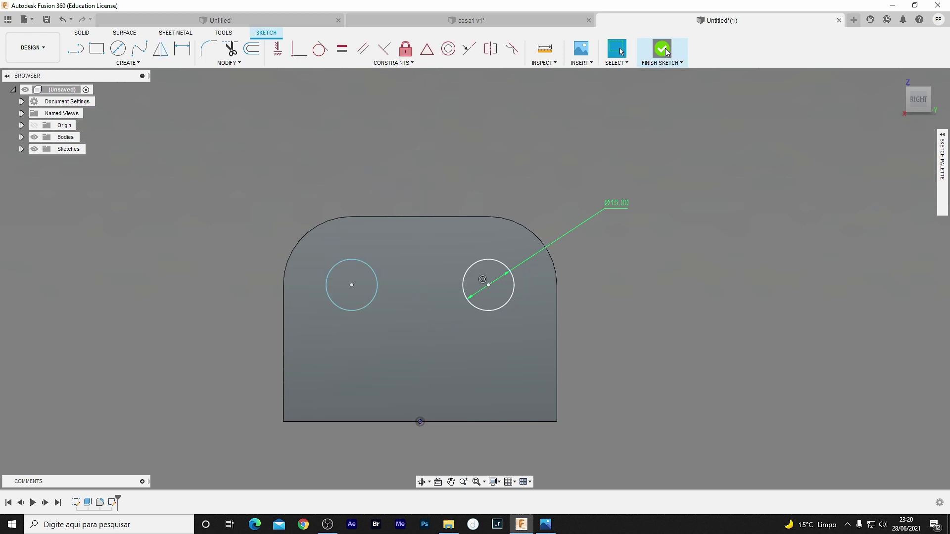
Step: Cut both Ø15 circles 40 mm through the upright wall and orbit to check the holes
click(662, 49)
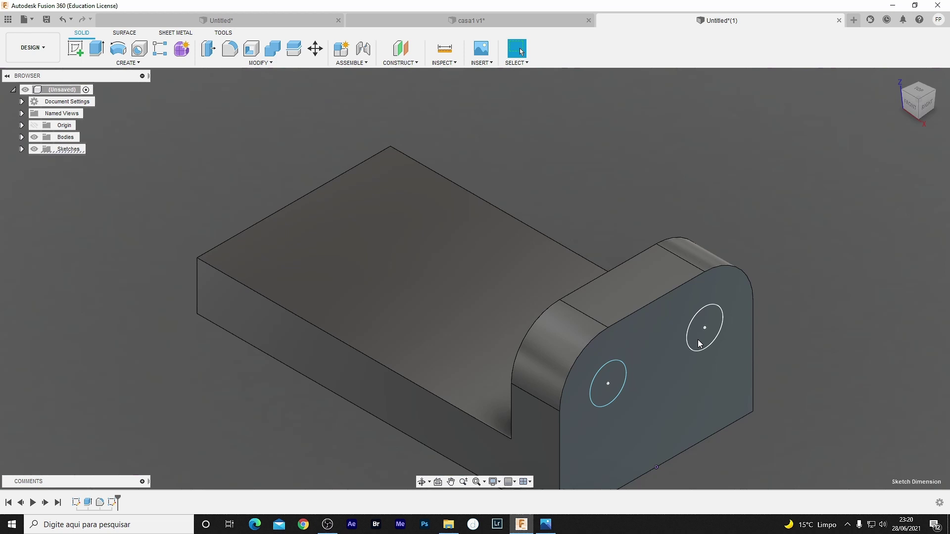
click(703, 344)
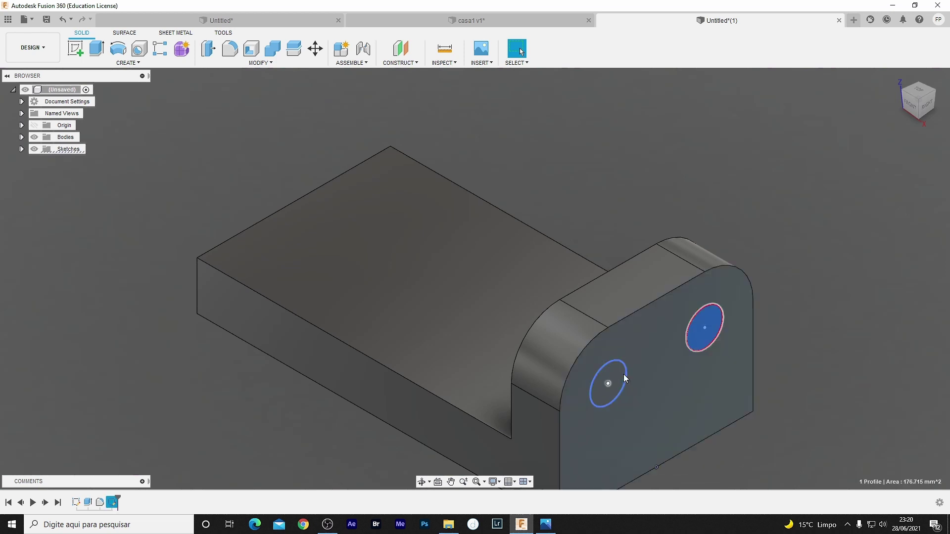
shift+click(618, 373)
right_click(619, 373)
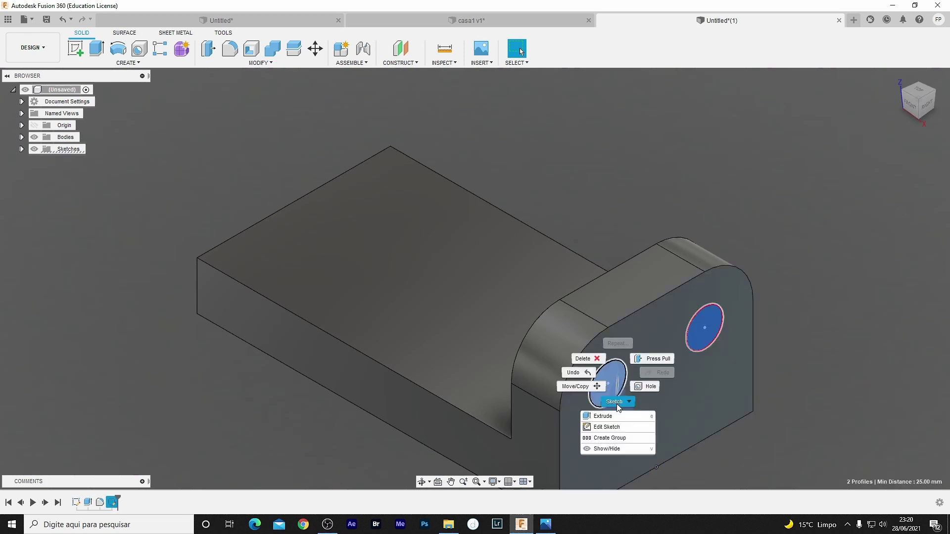
click(603, 416)
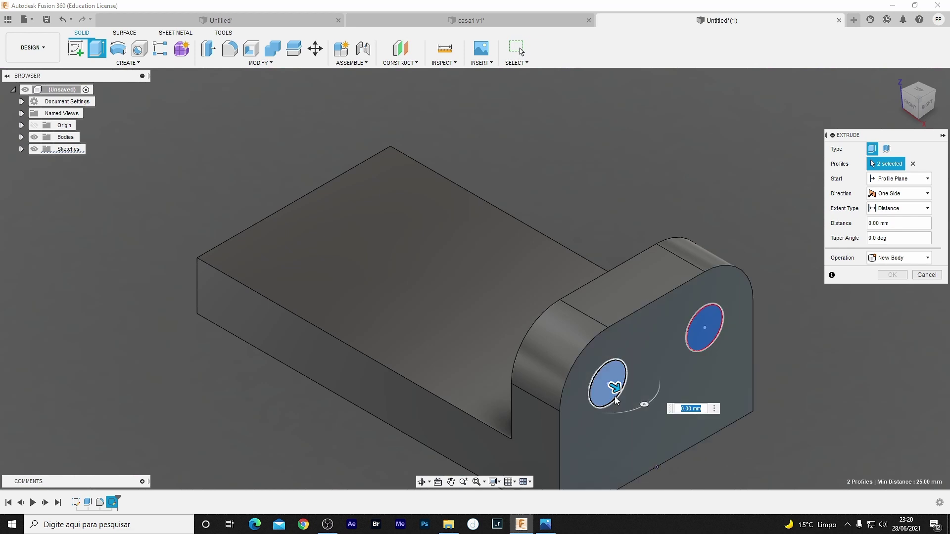
click(914, 258)
click(900, 282)
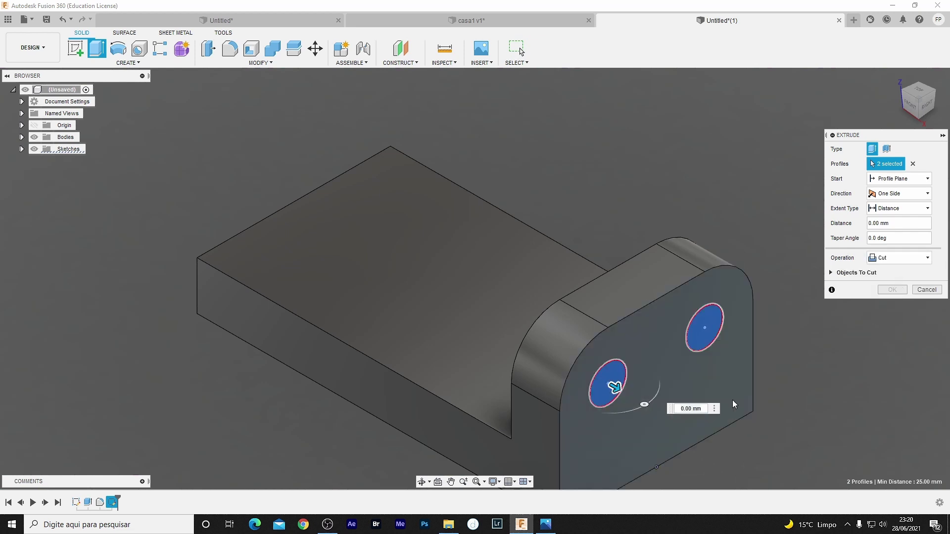
drag(615, 387, 523, 356)
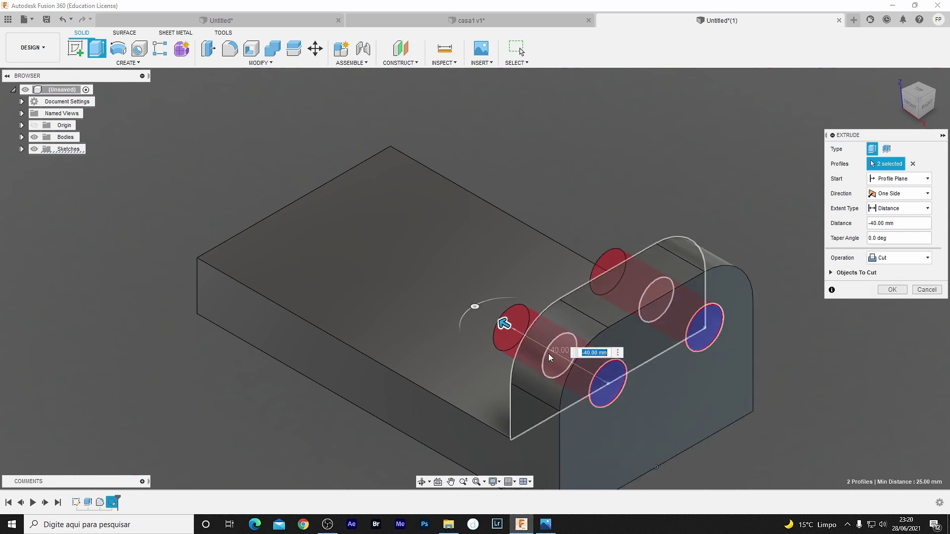
click(890, 290)
scroll(821, 336, up, 2)
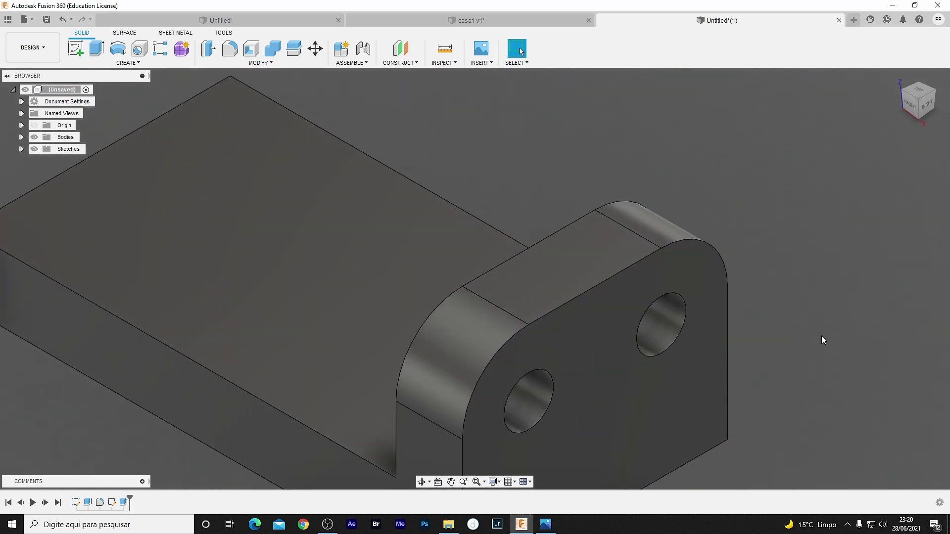
scroll(810, 342, down, 4)
mouse_move(727, 262)
shift+middle_down()
mouse_move(817, 243)
mouse_move(801, 237)
mouse_move(781, 333)
mouse_move(731, 367)
shift+middle_up()
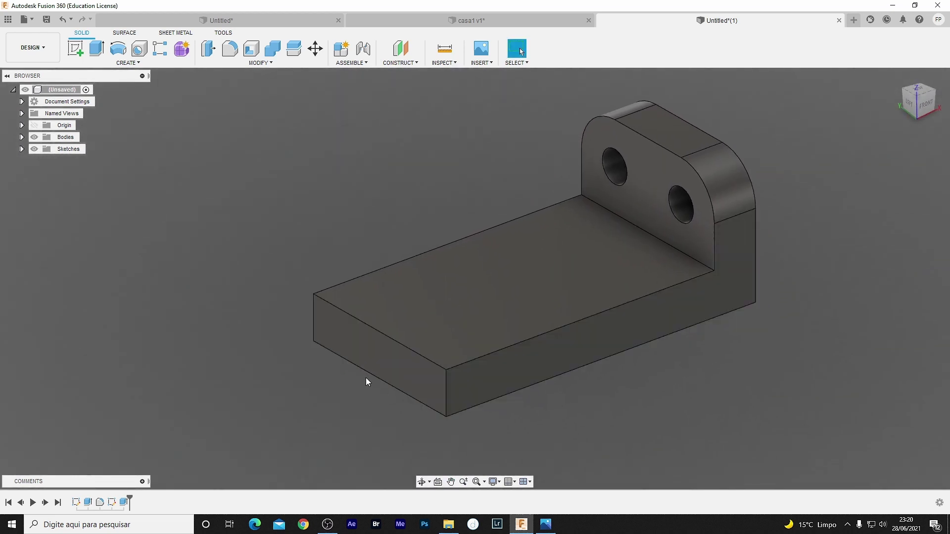
Step: Construct a plane at 60° along the base's bottom front edge
click(361, 370)
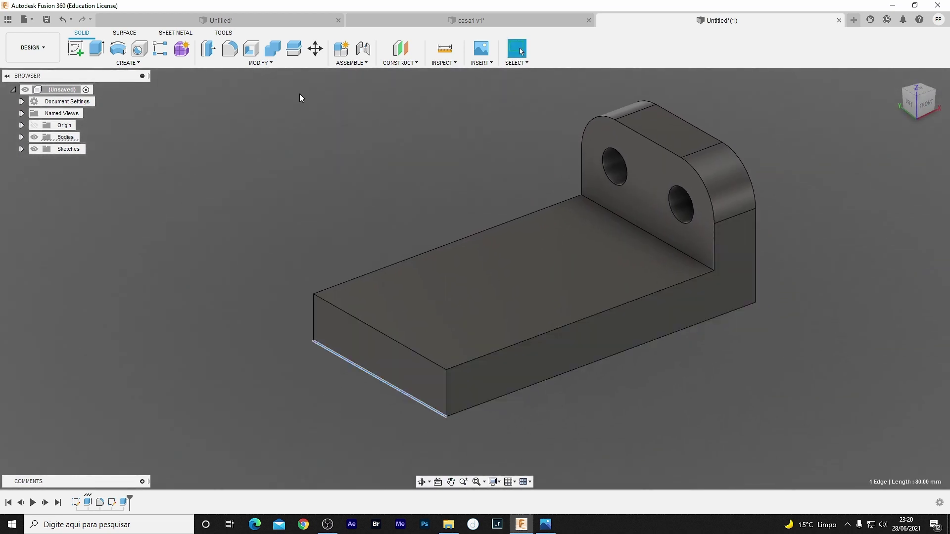
click(415, 62)
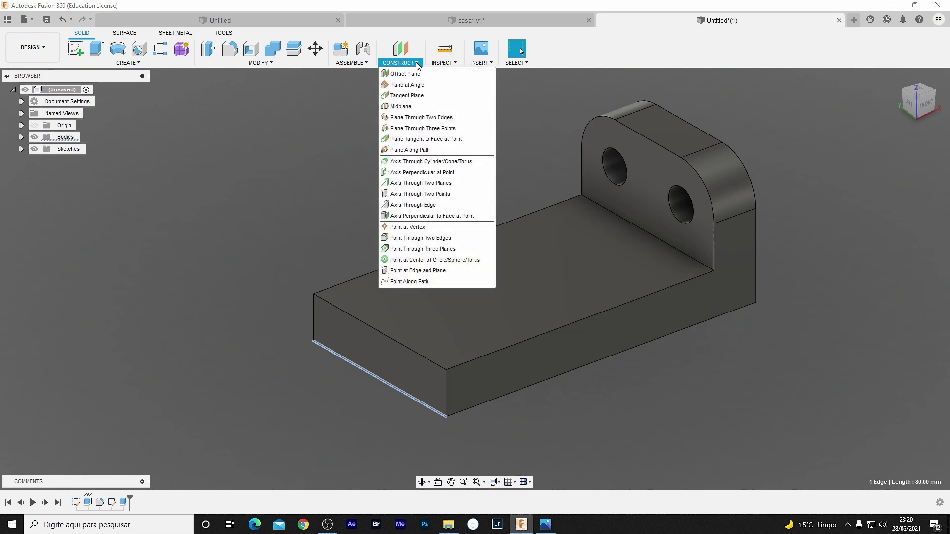
click(431, 86)
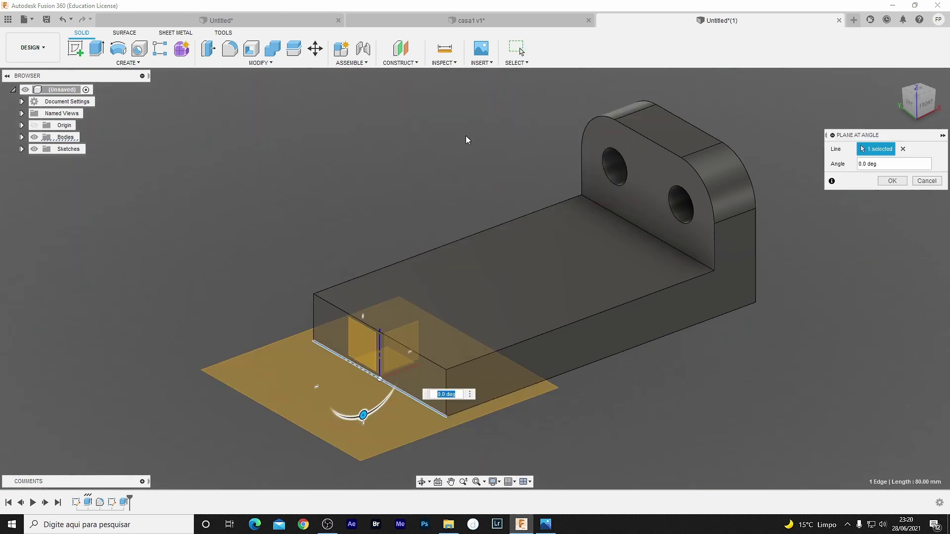
text(60)
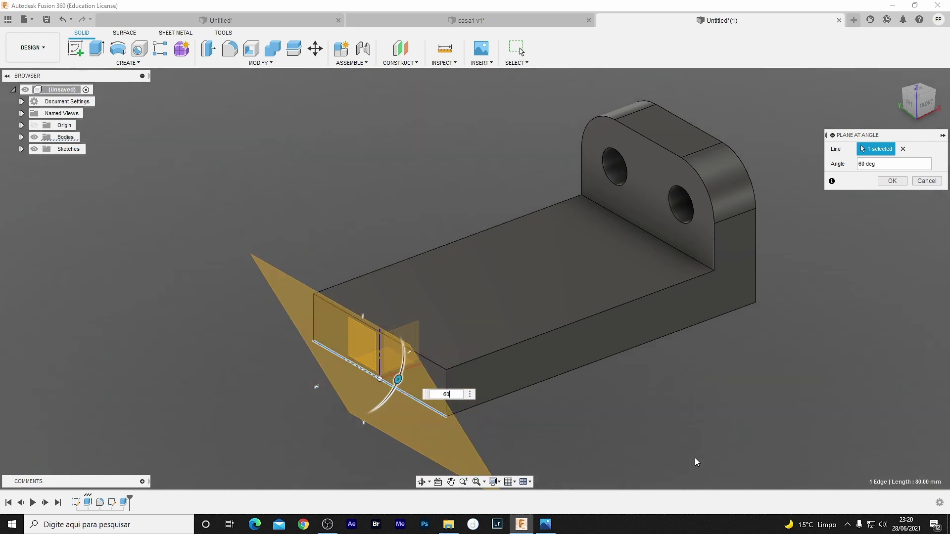
key(Return)
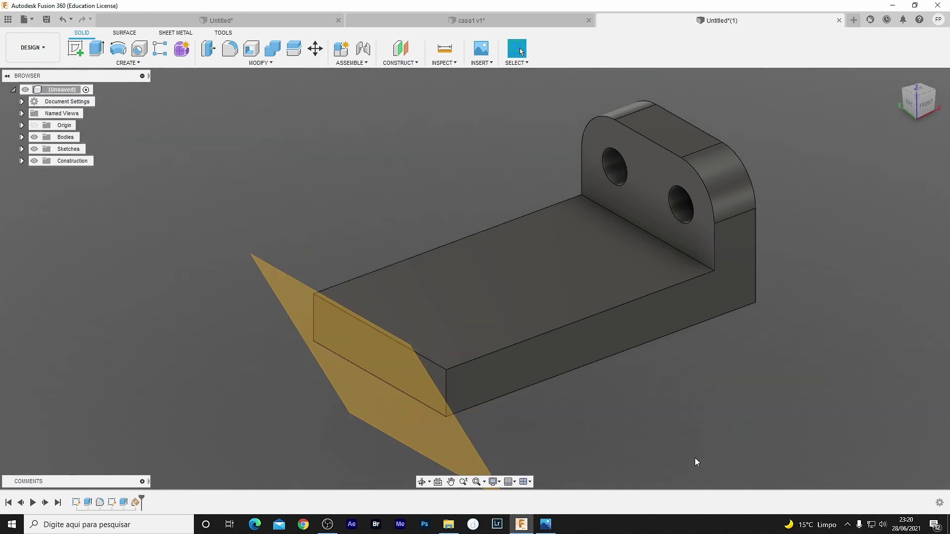
key(s)
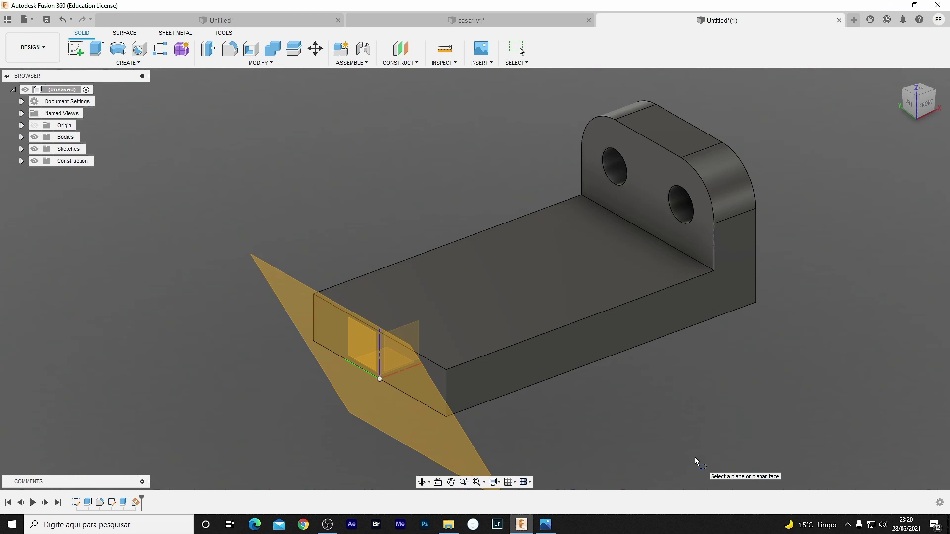
Step: On the angled plane, draw a vertical line up from the base and dimension it 95 mm
click(340, 298)
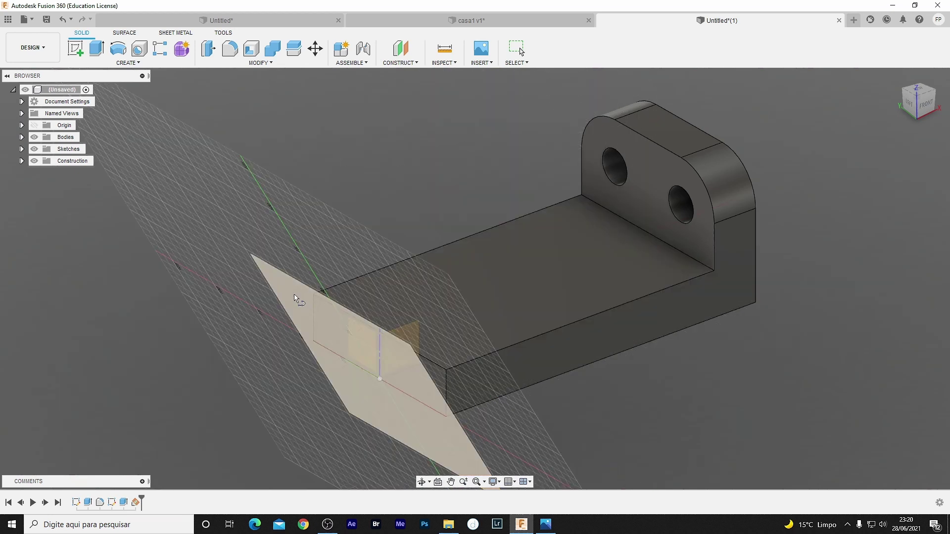
key(l)
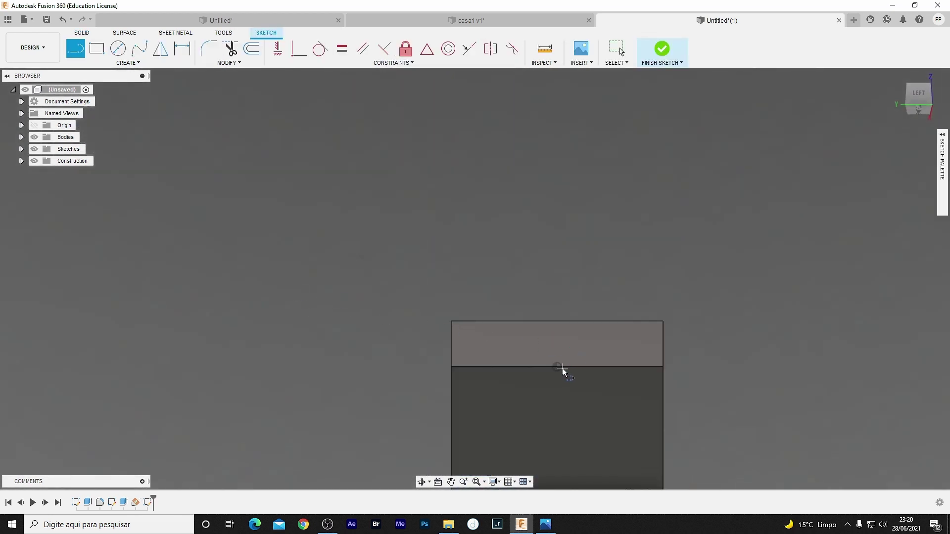
click(558, 367)
drag(557, 151, 655, 137)
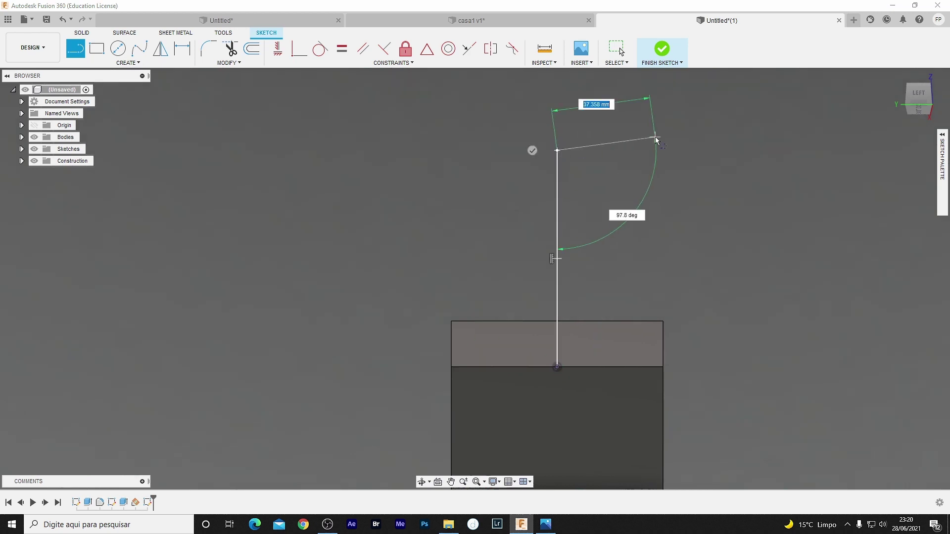
key(Escape)
key(d)
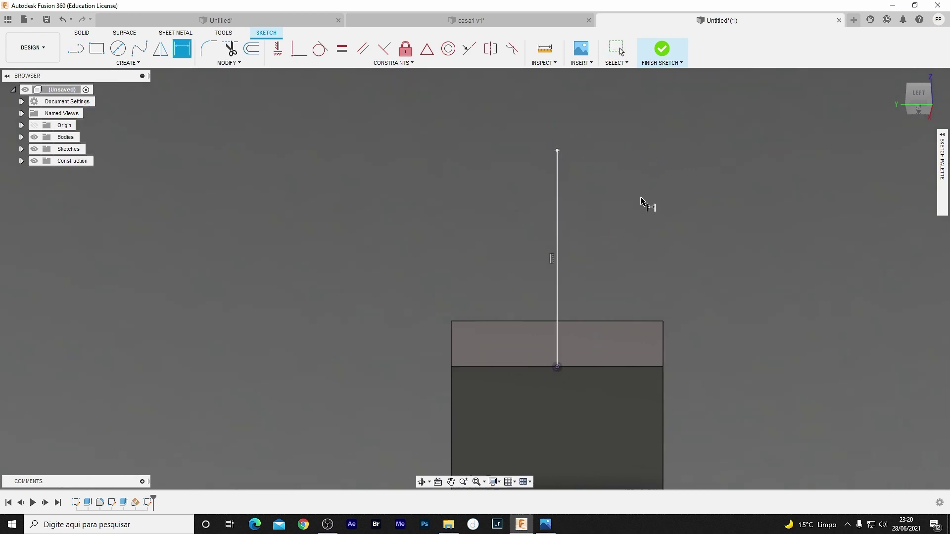
click(557, 204)
click(376, 225)
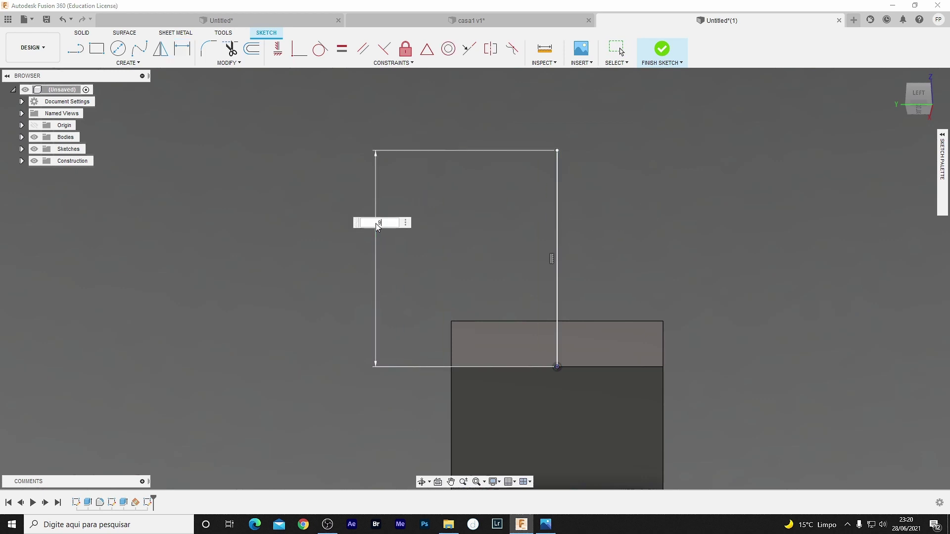
text(5)
key(Return)
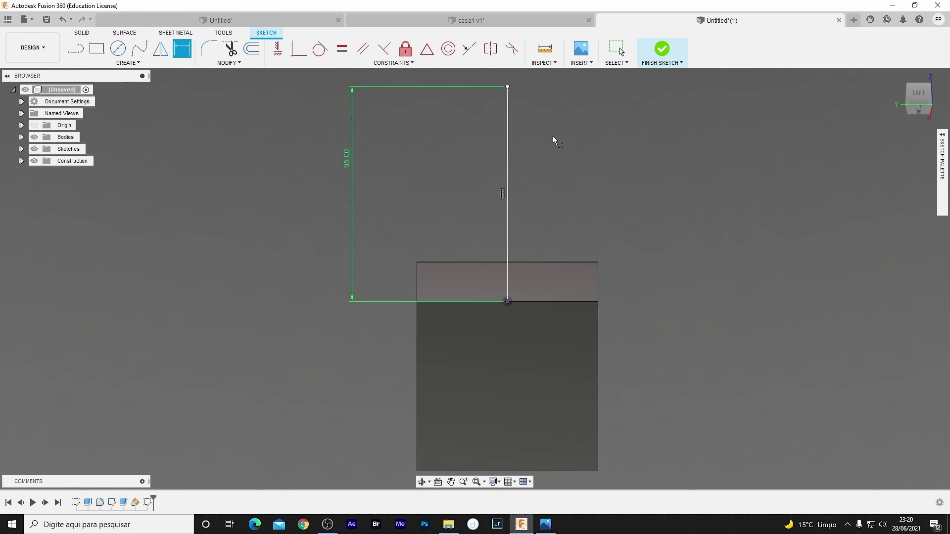
Step: Add a 40 mm horizontal line from the top of the vertical line
key(l)
click(507, 88)
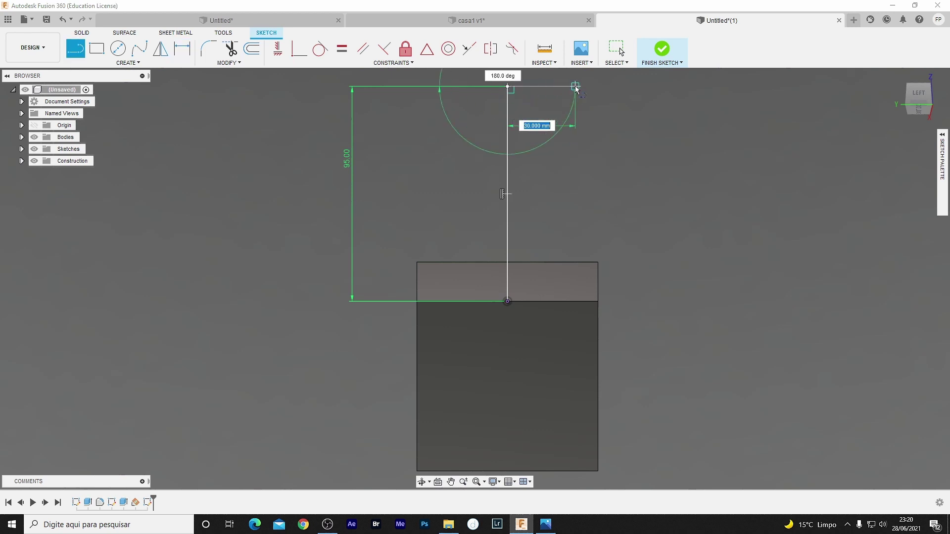
click(585, 87)
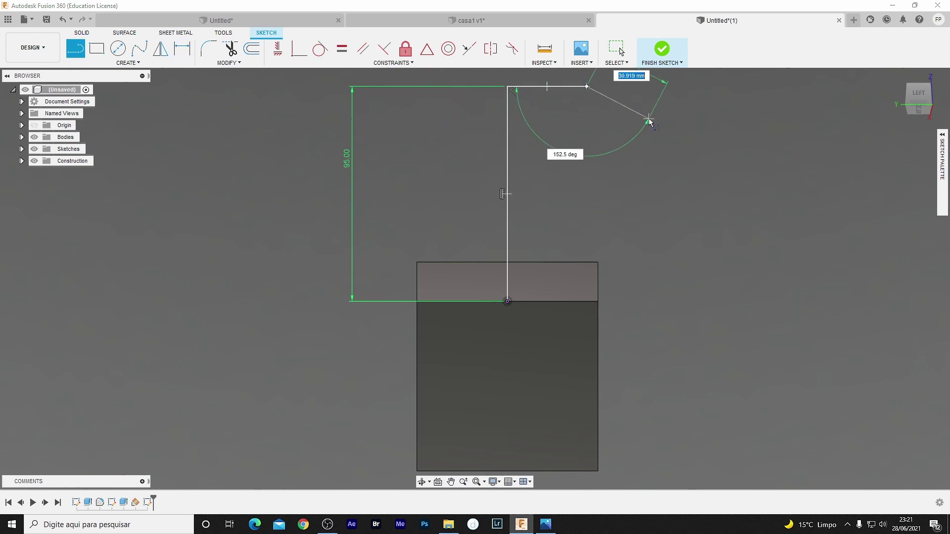
key(Escape)
scroll(634, 128, up, 1)
scroll(636, 133, down, 2)
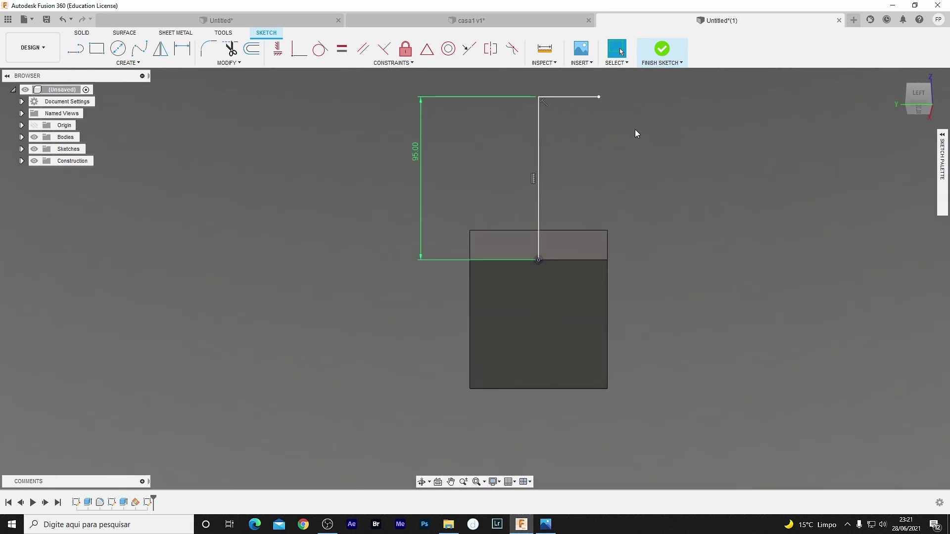
key(d)
click(574, 97)
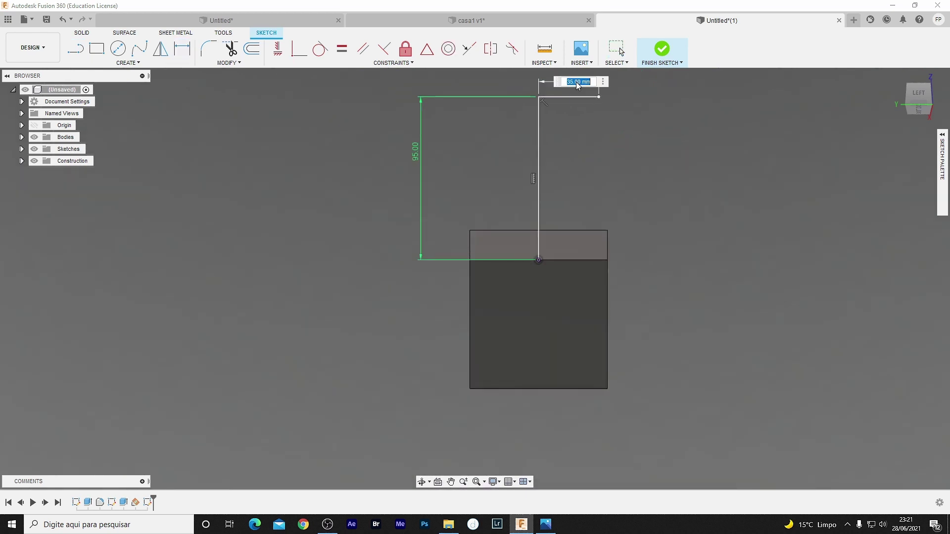
text(40)
key(Return)
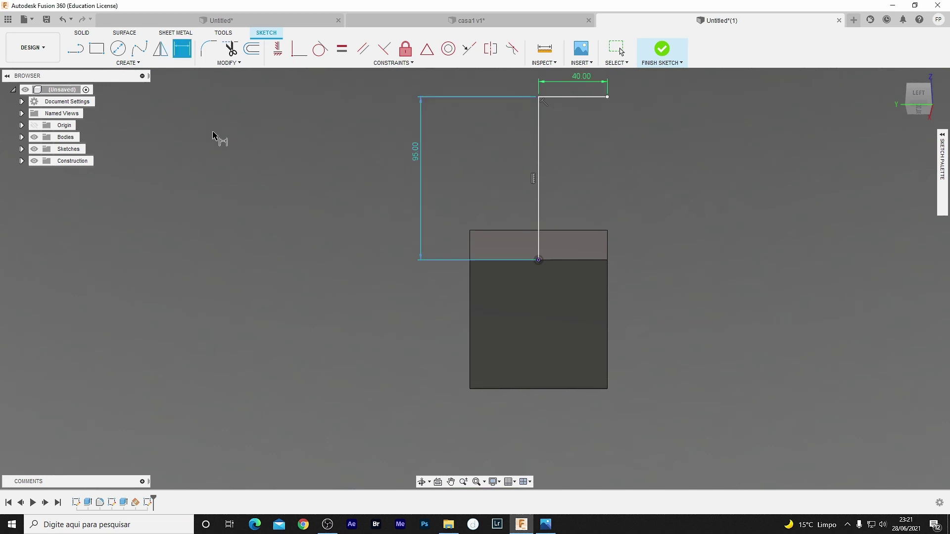
click(111, 64)
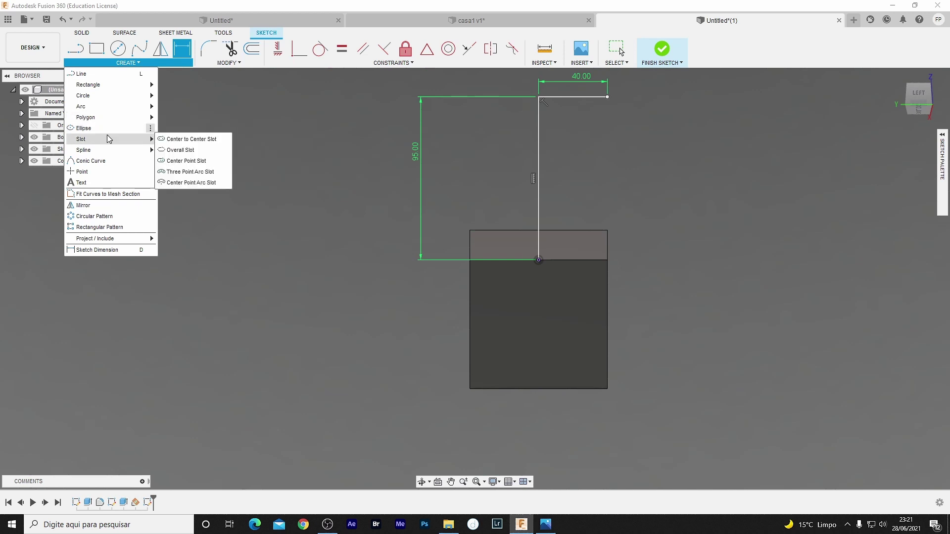
mouse_move(112, 106)
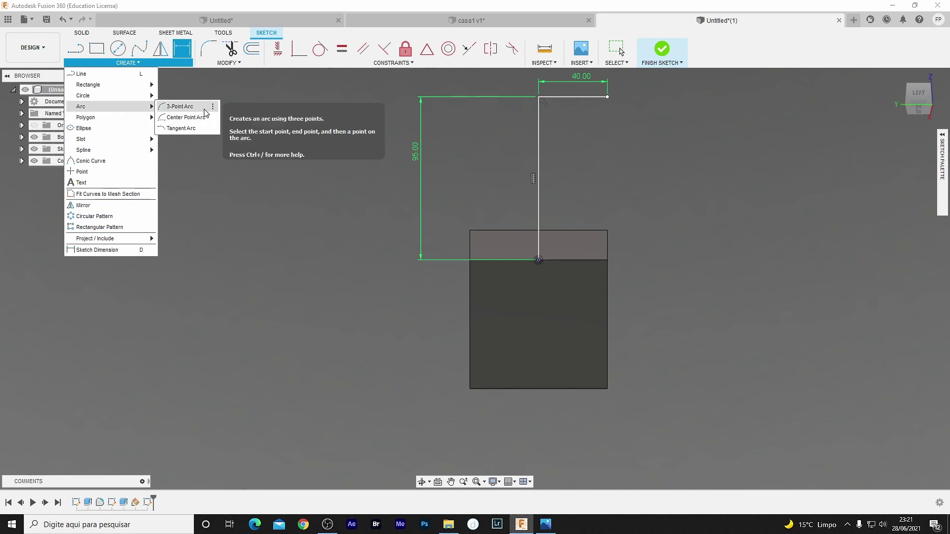
Step: Draw a three-point arc from the horizontal line's end and dimension its radius to 25 mm
click(205, 107)
click(607, 97)
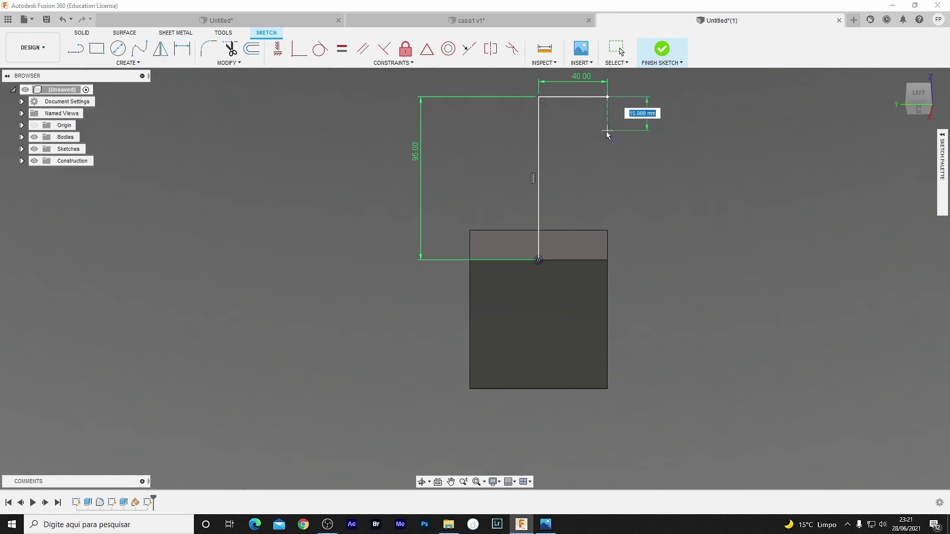
click(607, 141)
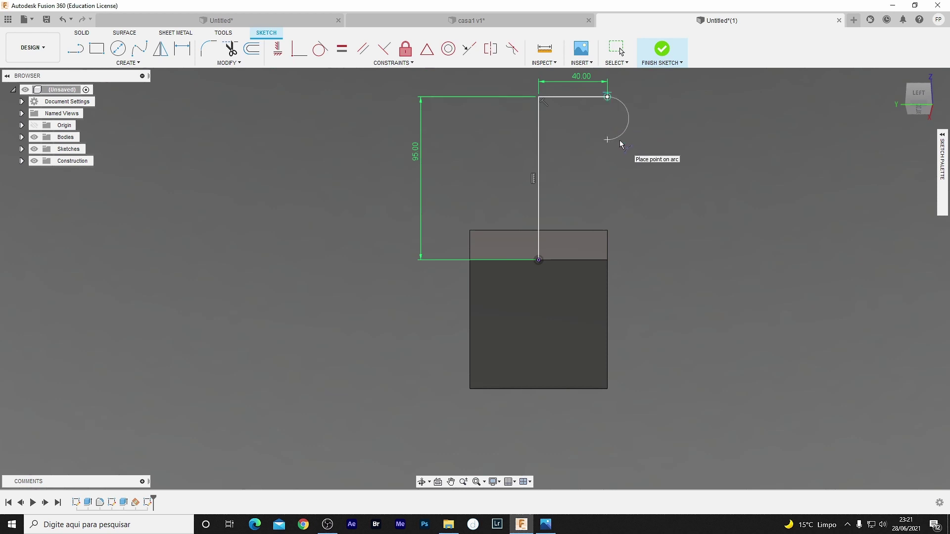
click(621, 144)
key(Escape)
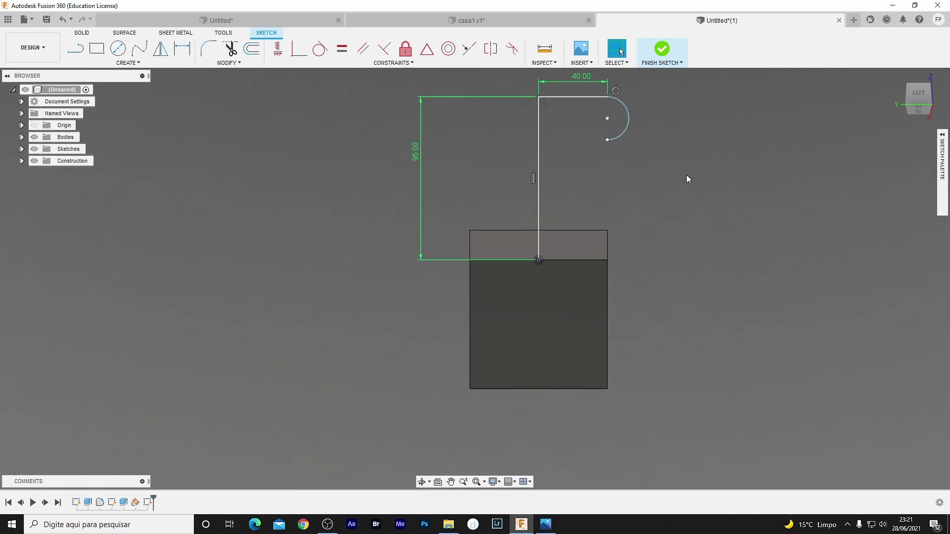
key(d)
click(628, 123)
click(683, 131)
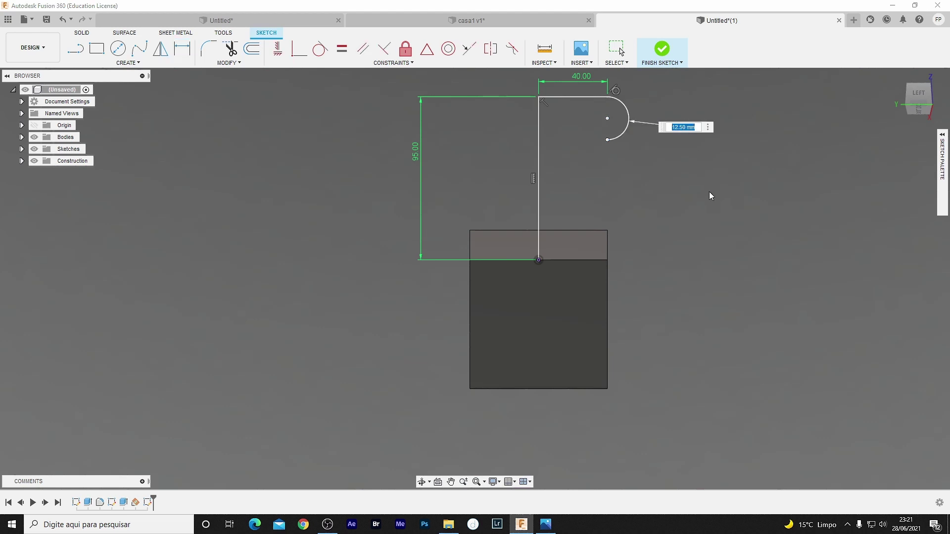
text(25)
key(Return)
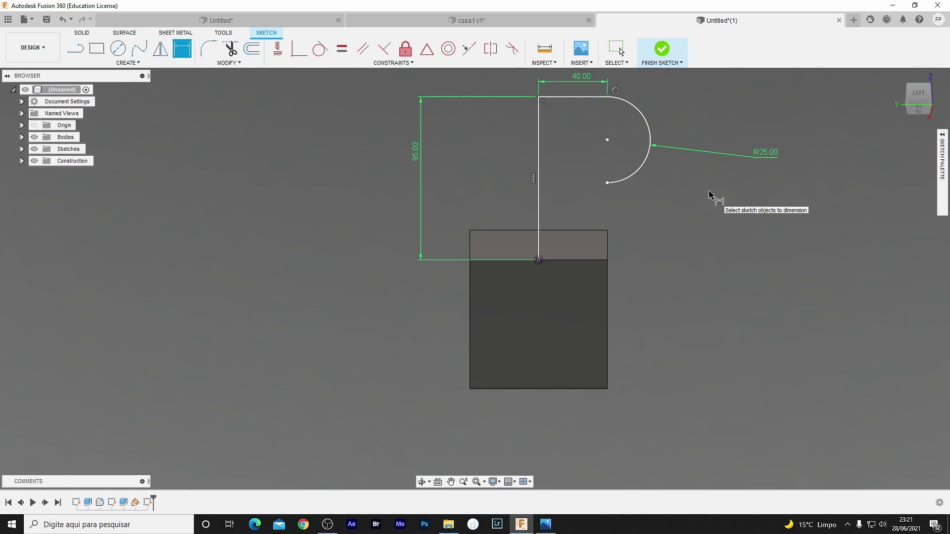
Step: Draw lines from the arc's lower end down to the base edge and back to the vertical line's foot
key(l)
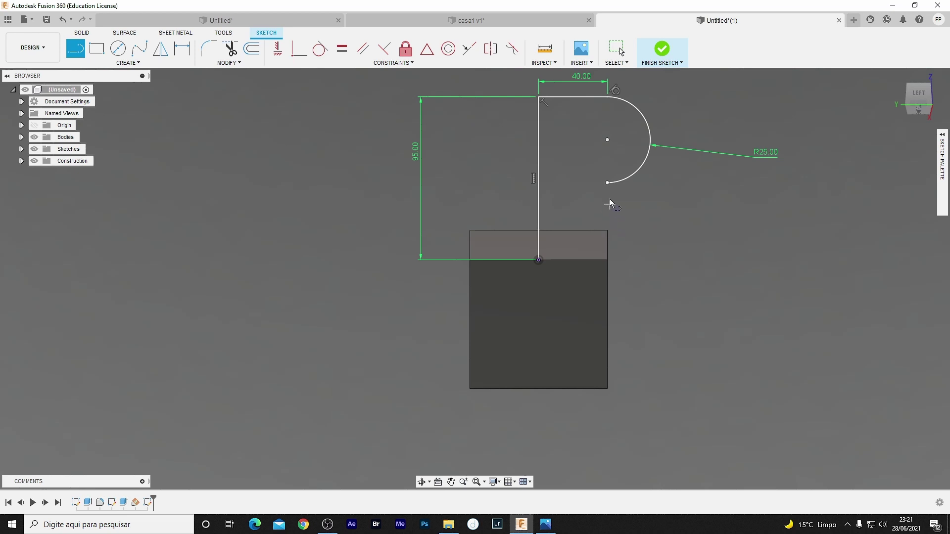
click(607, 182)
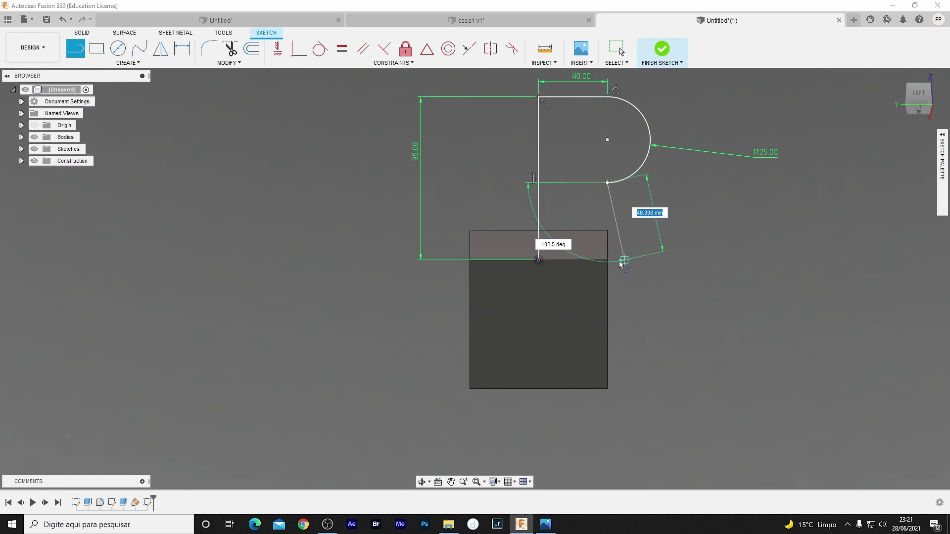
click(607, 260)
click(538, 260)
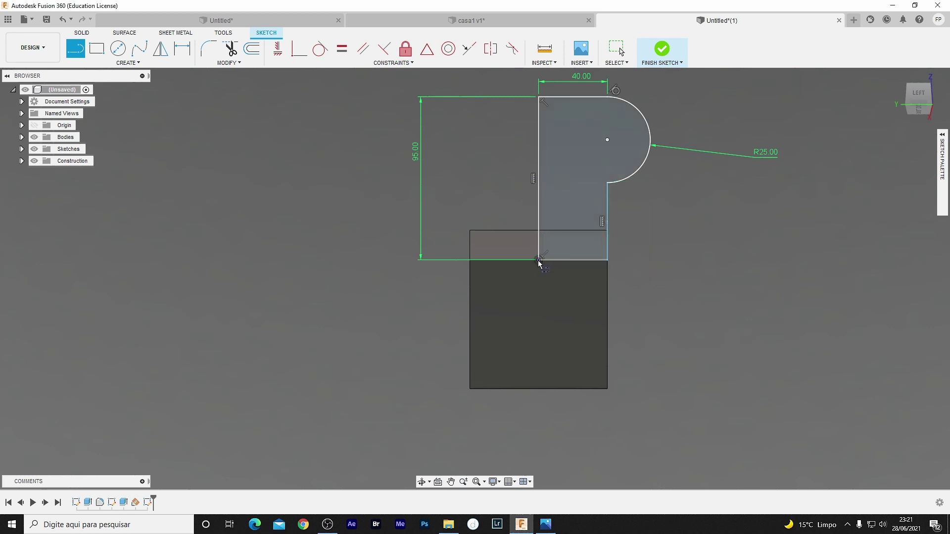
key(Escape)
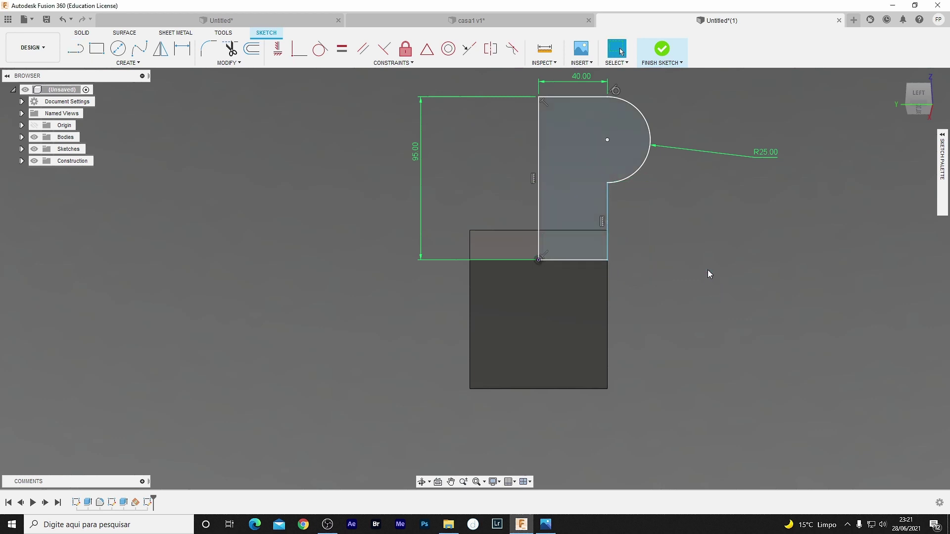
Step: Draw a circle at the R25 arc's centre and dimension it to 25 mm diameter
key(c)
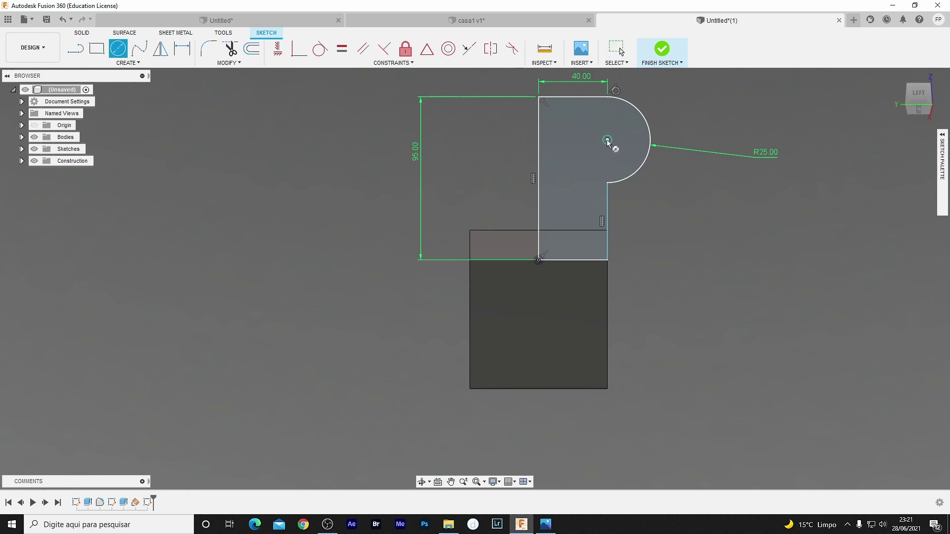
click(608, 141)
click(627, 154)
key(d)
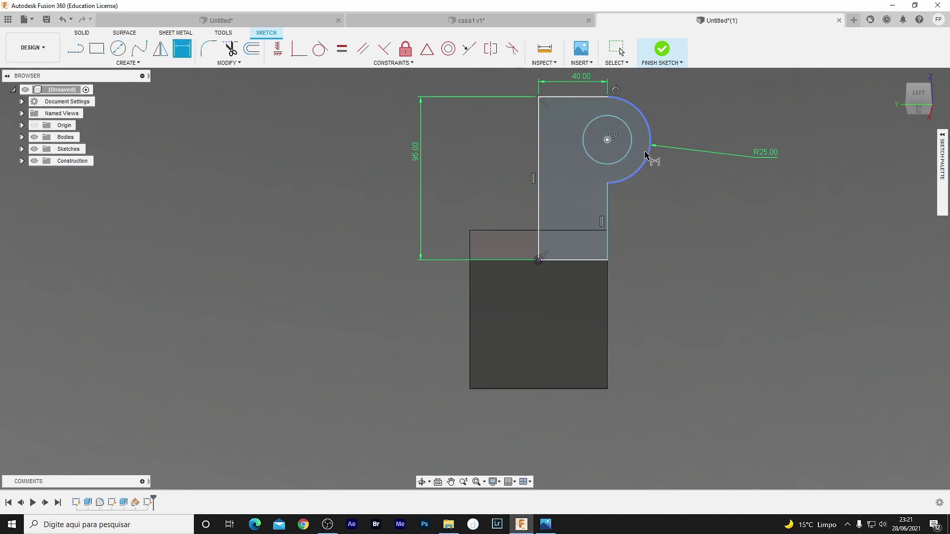
click(631, 140)
click(703, 109)
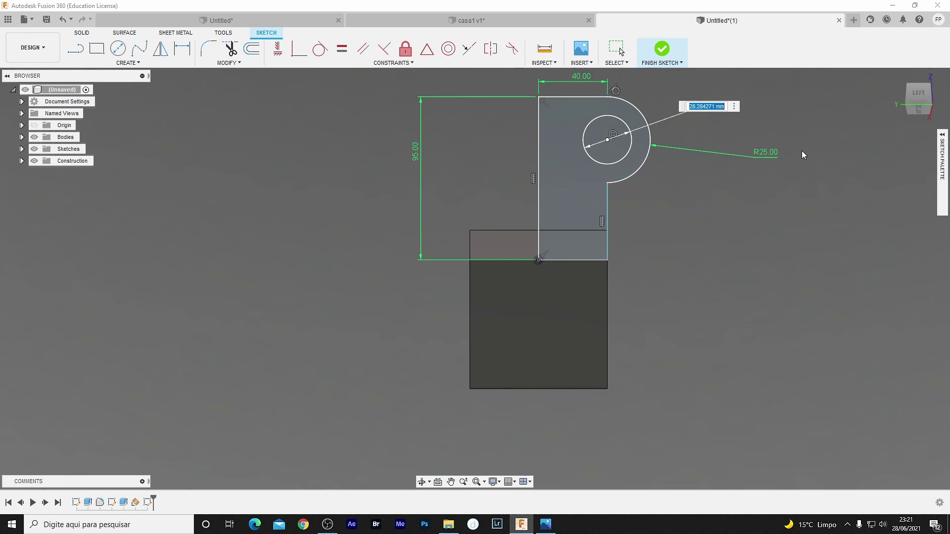
text(25)
key(Return)
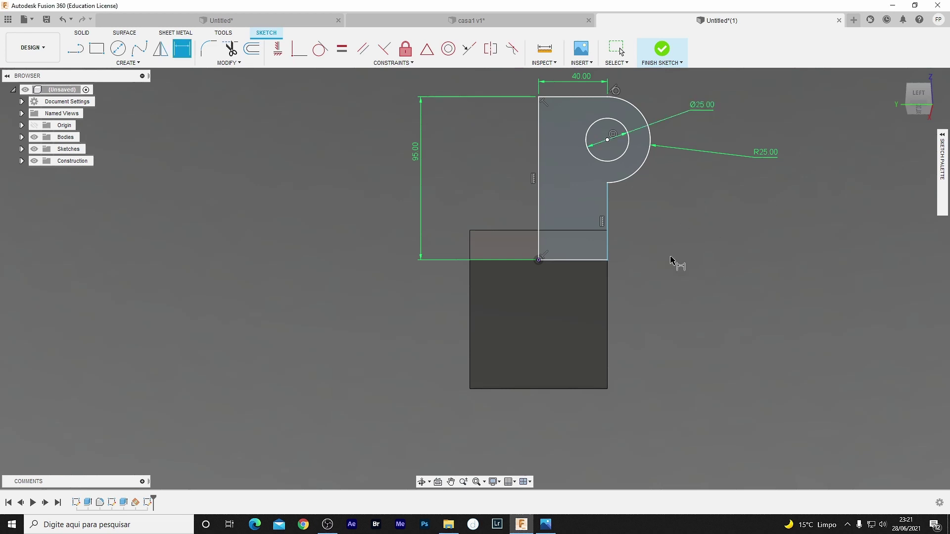
click(128, 62)
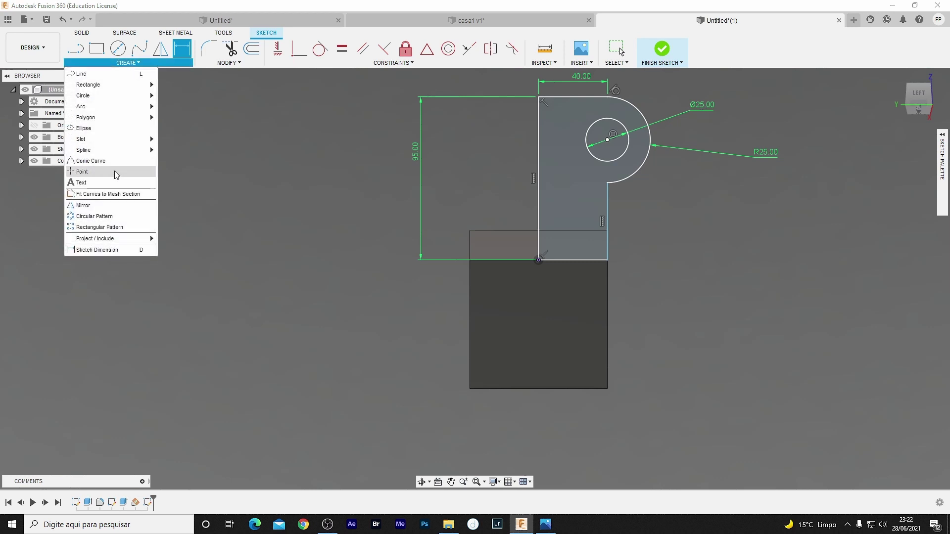
Step: Start a mirror with the R25 arc and outline edges selected, then cancel to redo the selection
click(83, 206)
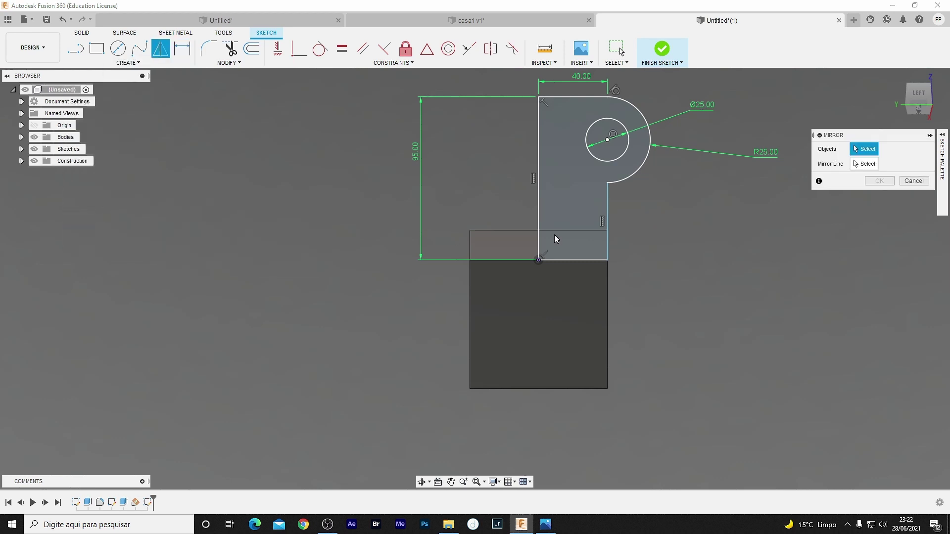
click(640, 171)
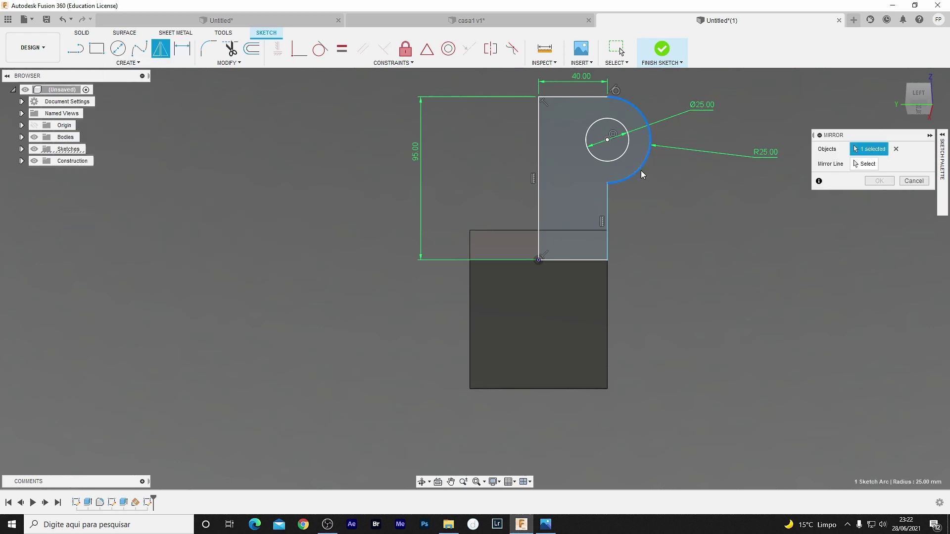
click(608, 198)
click(593, 259)
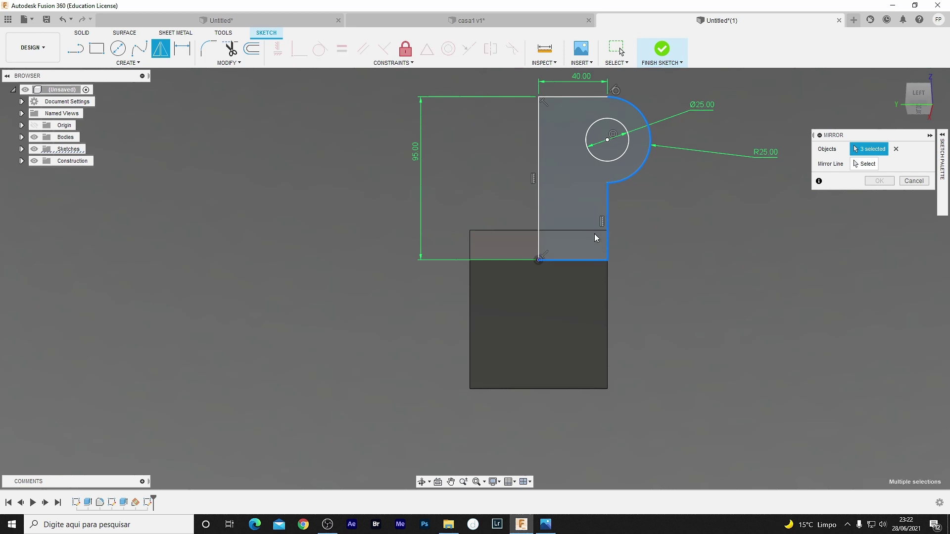
double_click(576, 98)
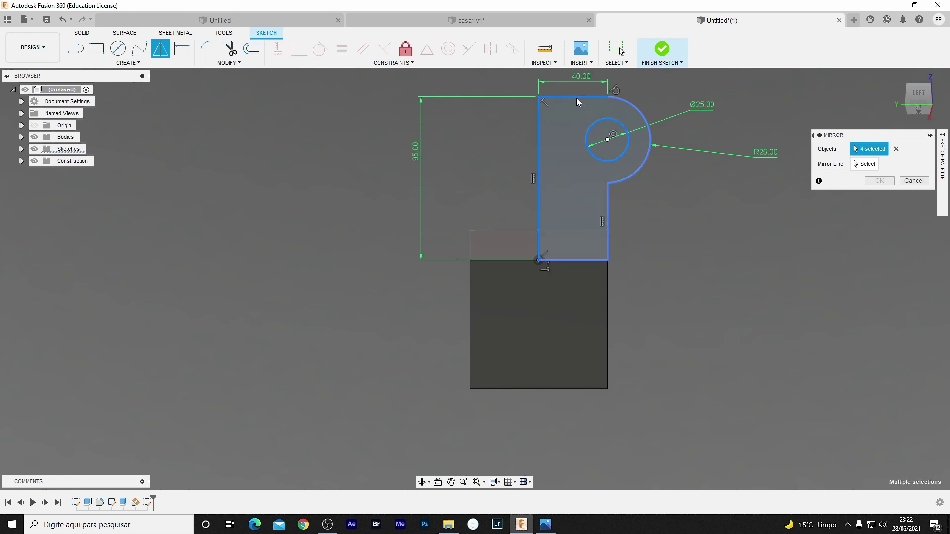
click(625, 101)
click(857, 167)
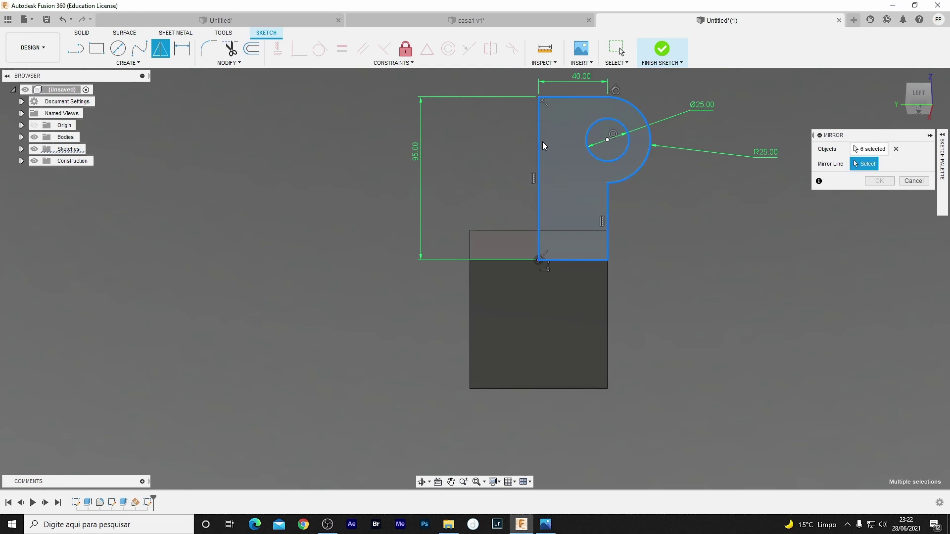
key(Escape)
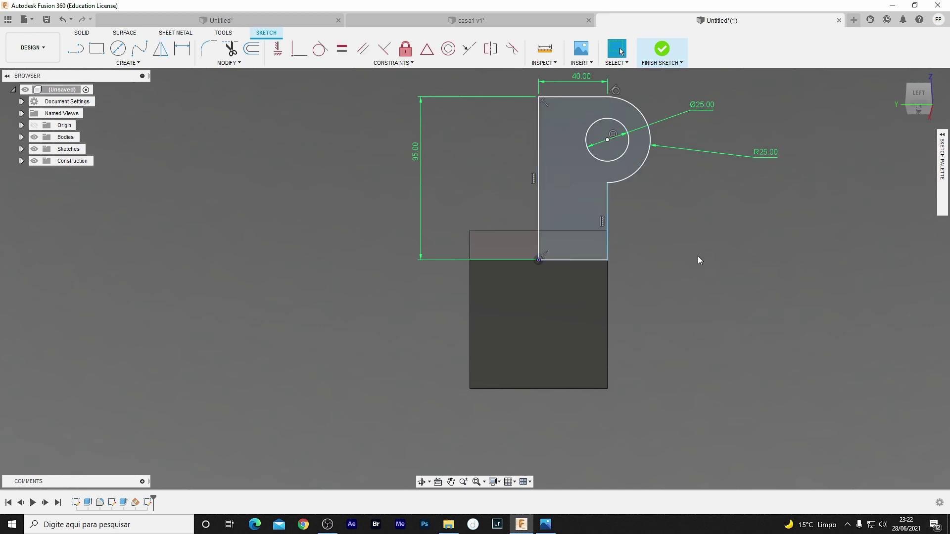
Step: Mirror the arc, hole circle and edges across the vertical centre line, then delete that line
click(635, 177)
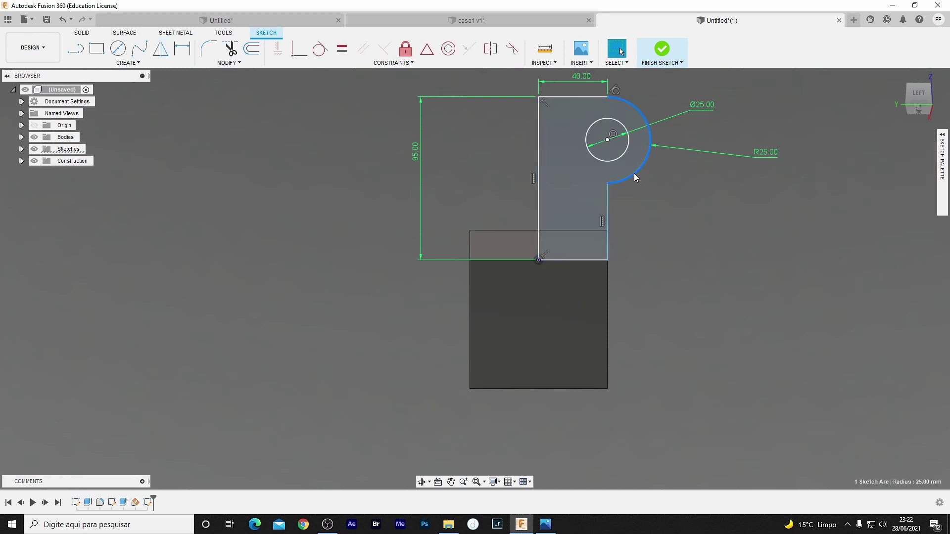
ctrl+click(618, 156)
ctrl+click(611, 207)
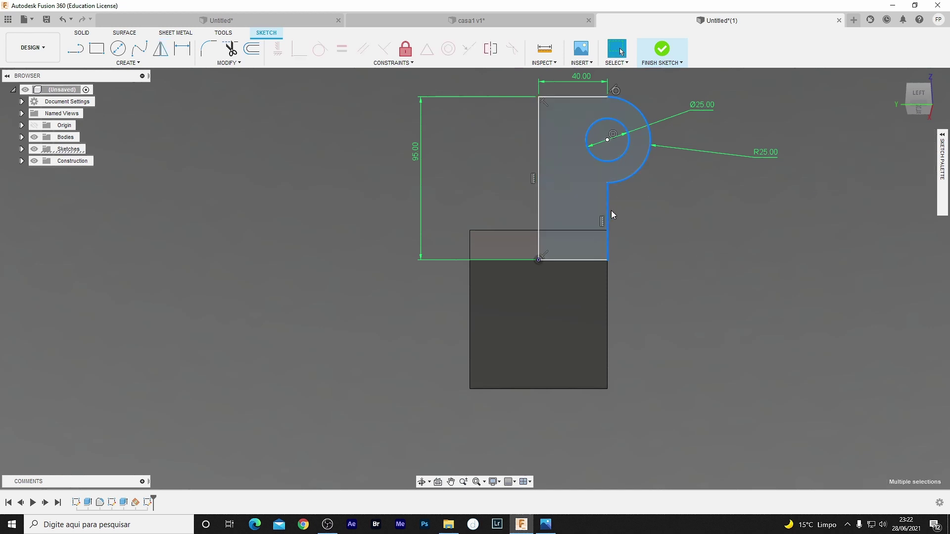
ctrl+click(598, 259)
ctrl+click(587, 97)
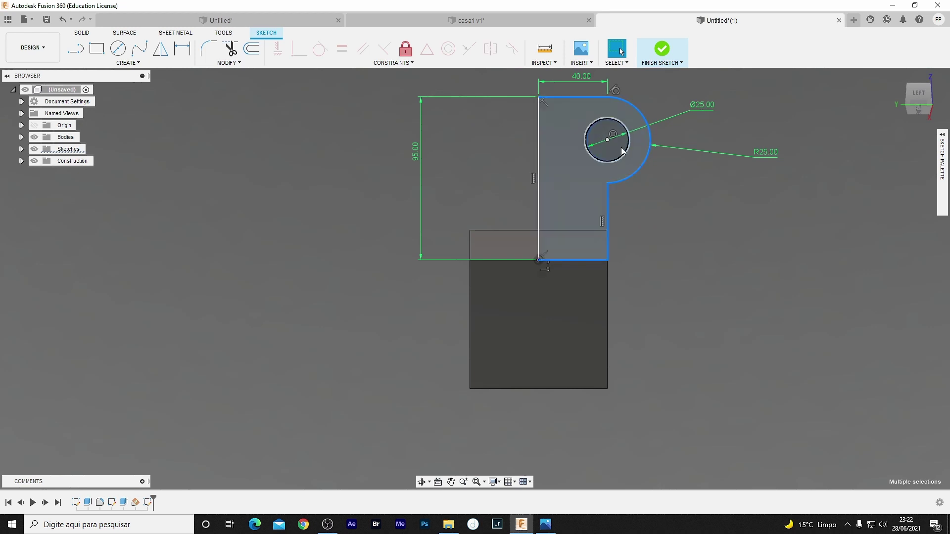
click(129, 62)
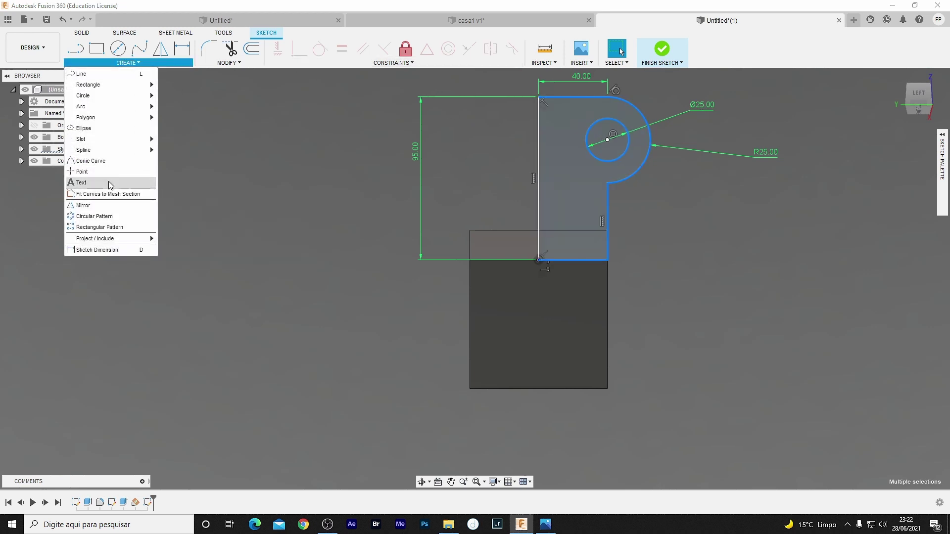
click(100, 206)
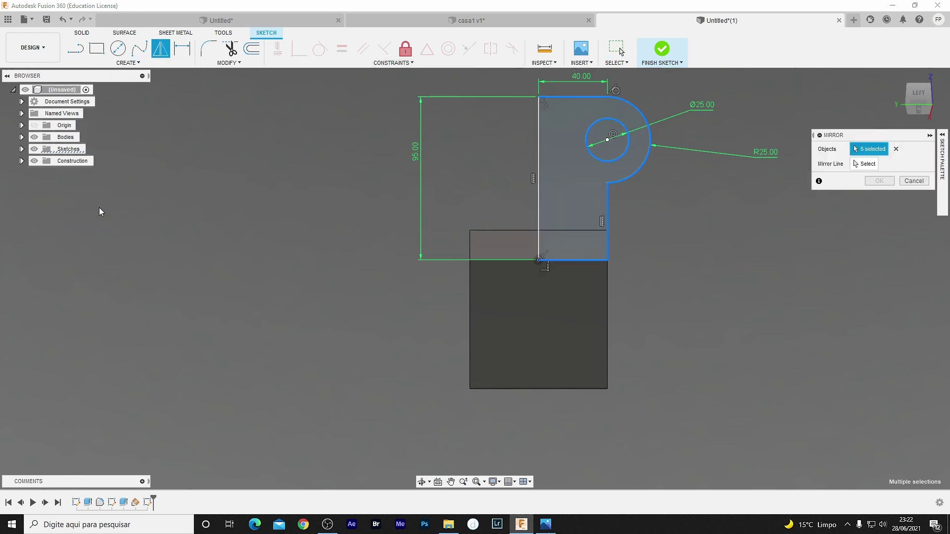
click(857, 165)
click(539, 141)
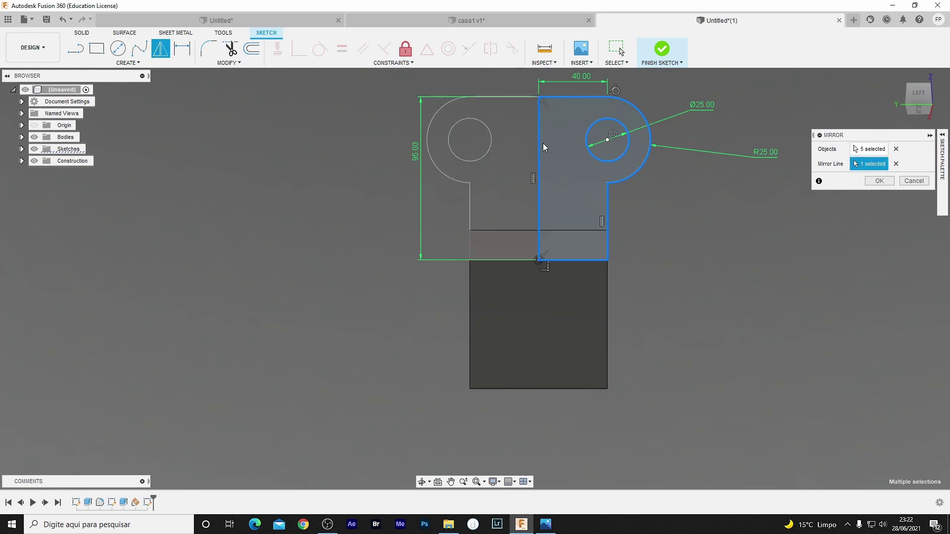
click(880, 182)
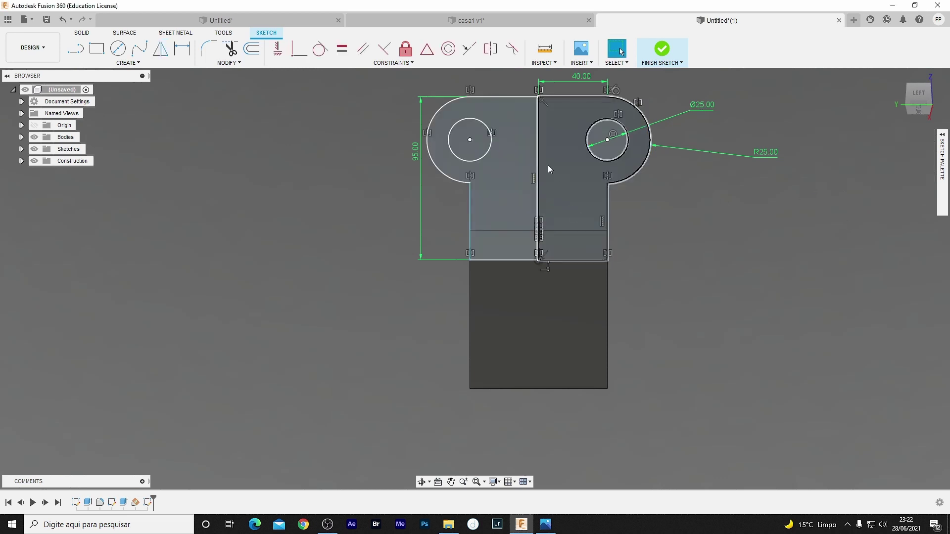
click(538, 141)
key(Delete)
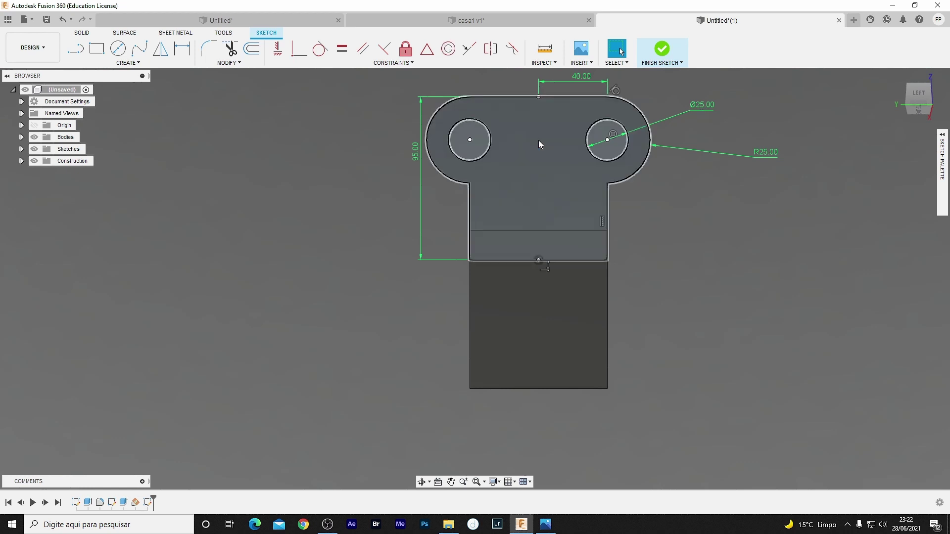
Step: Finish the sketch and extrude the plate profile 20 mm, then undo that extrusion
click(664, 50)
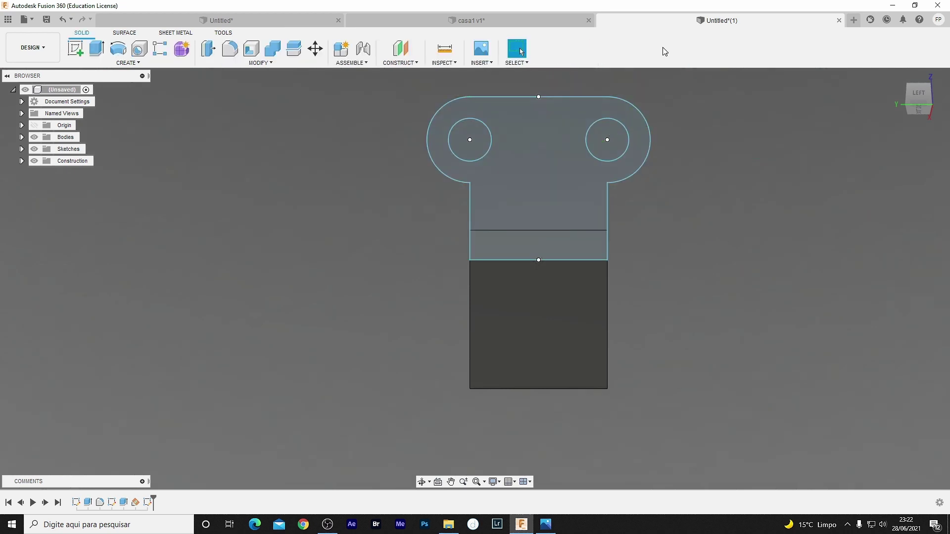
click(897, 77)
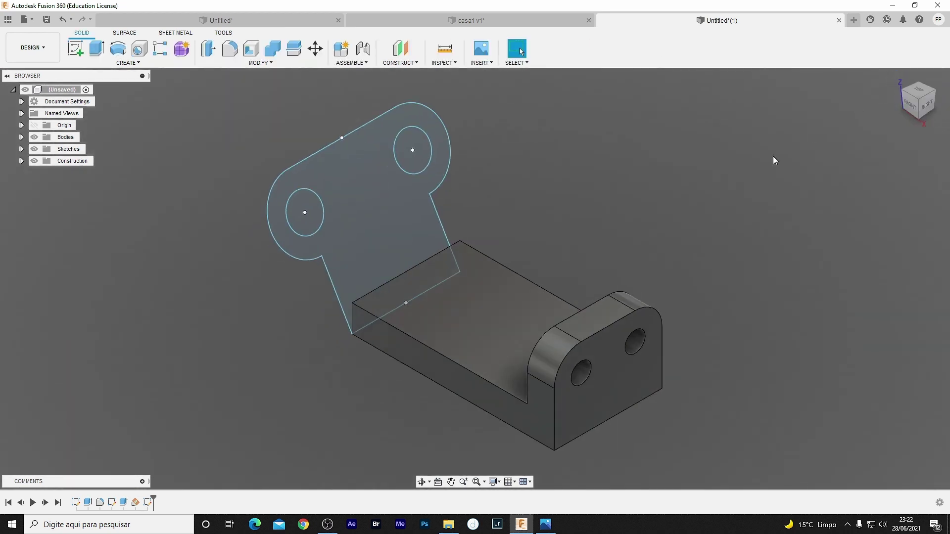
click(359, 203)
right_click(359, 203)
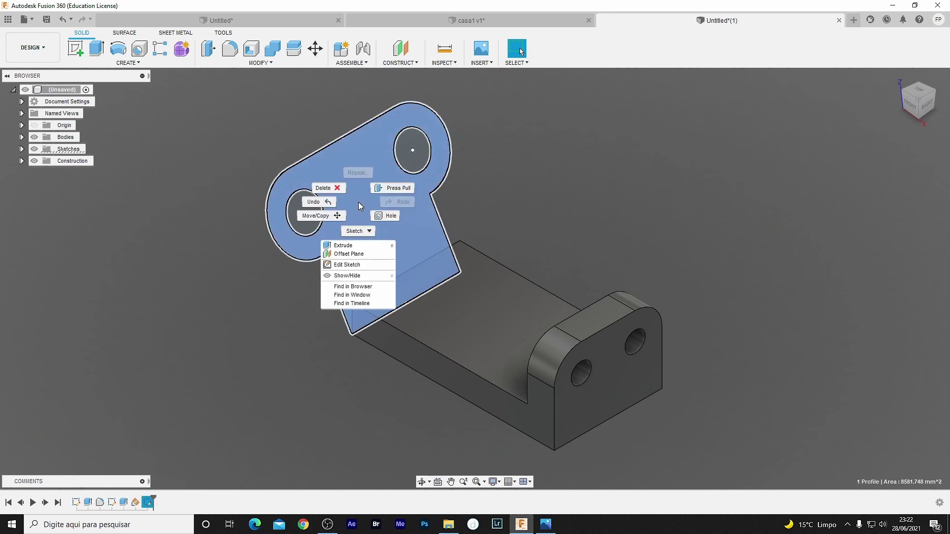
click(361, 245)
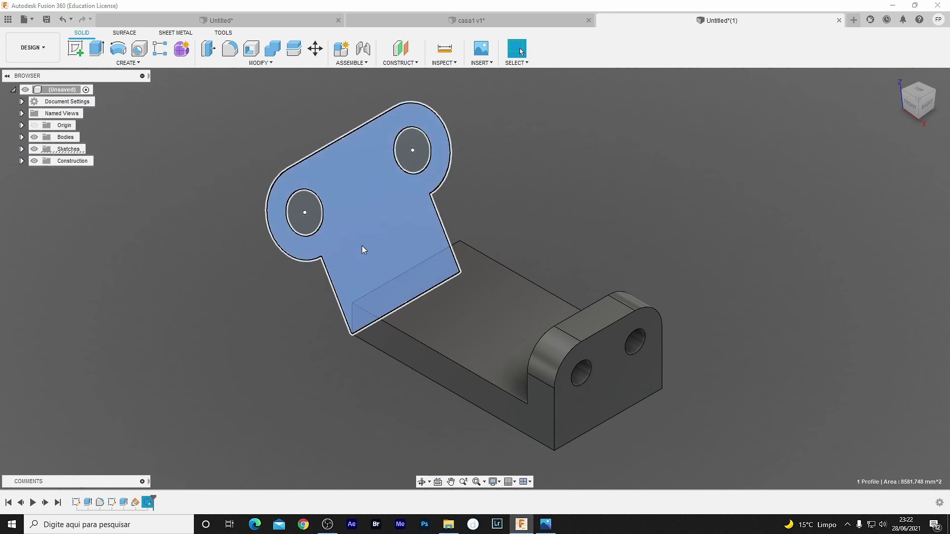
text(2)
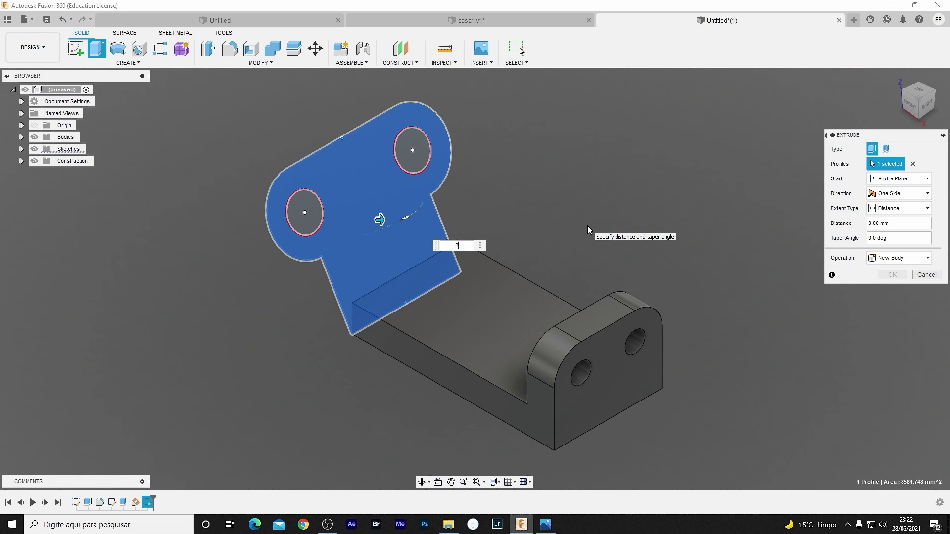
text(0)
key(Return)
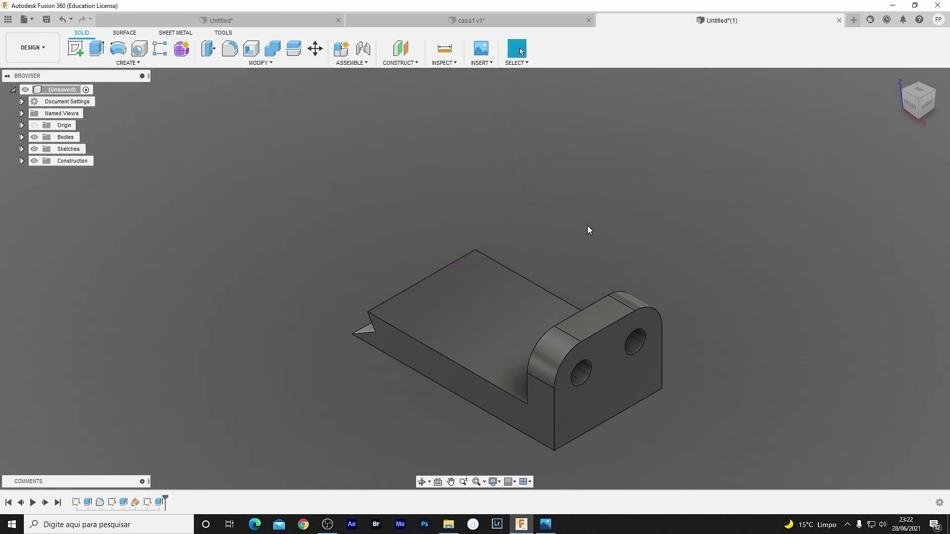
key(ctrl+z)
Step: Extrude the plate profile 20 mm again using the Join operation
click(409, 223)
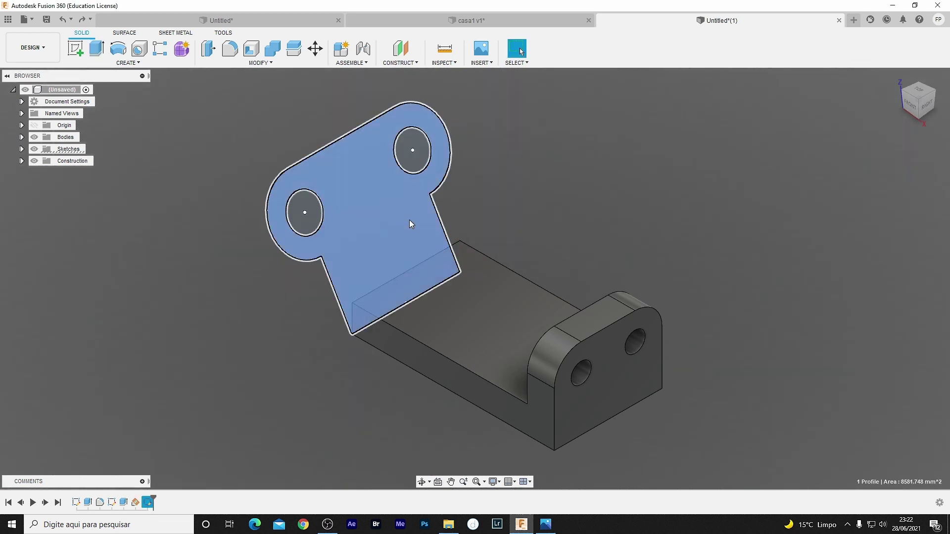
right_click(409, 224)
click(418, 264)
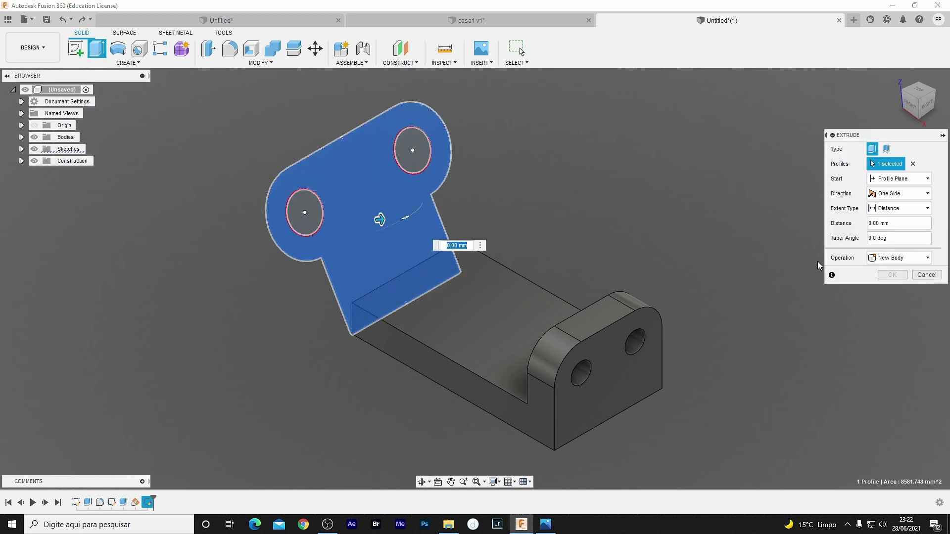
click(901, 258)
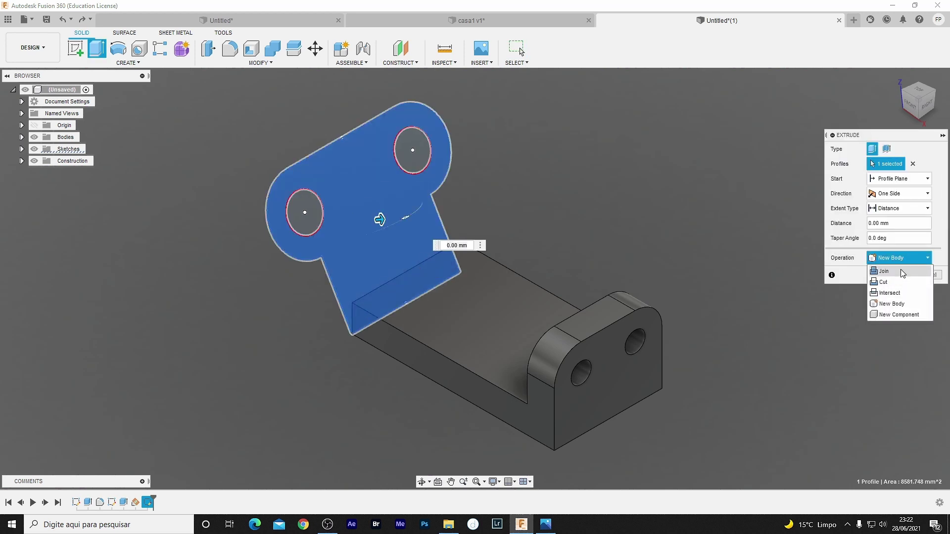
click(901, 271)
text(20)
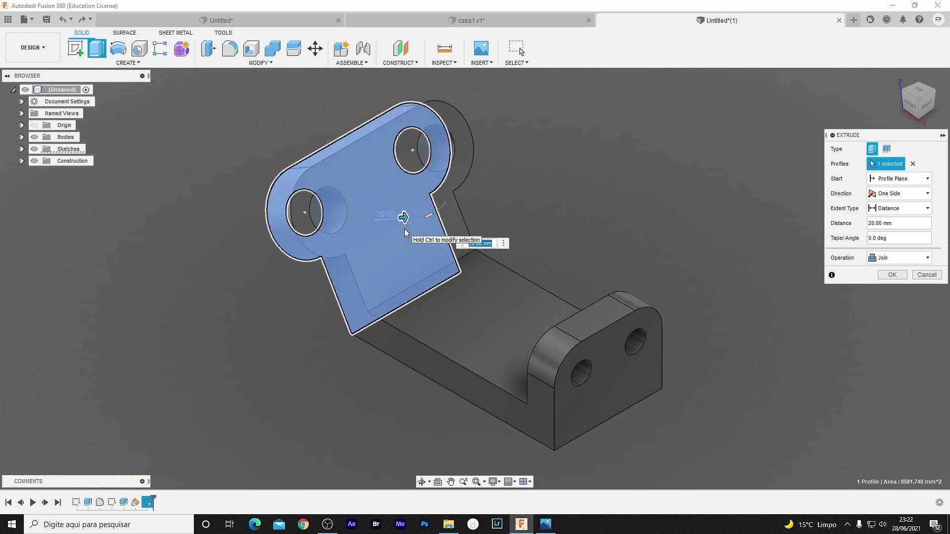
key(Return)
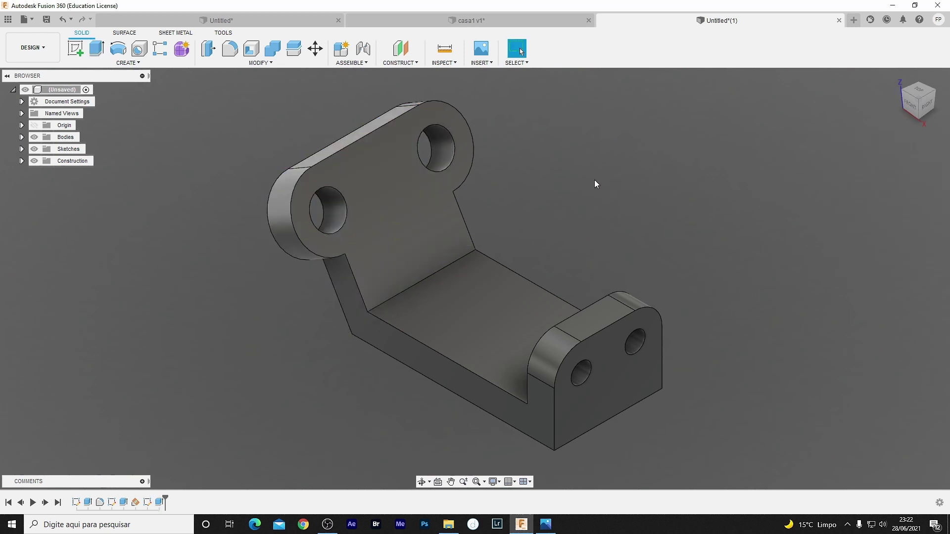
Step: Create a midplane between the base plate's top face and the XZ origin plane
click(466, 311)
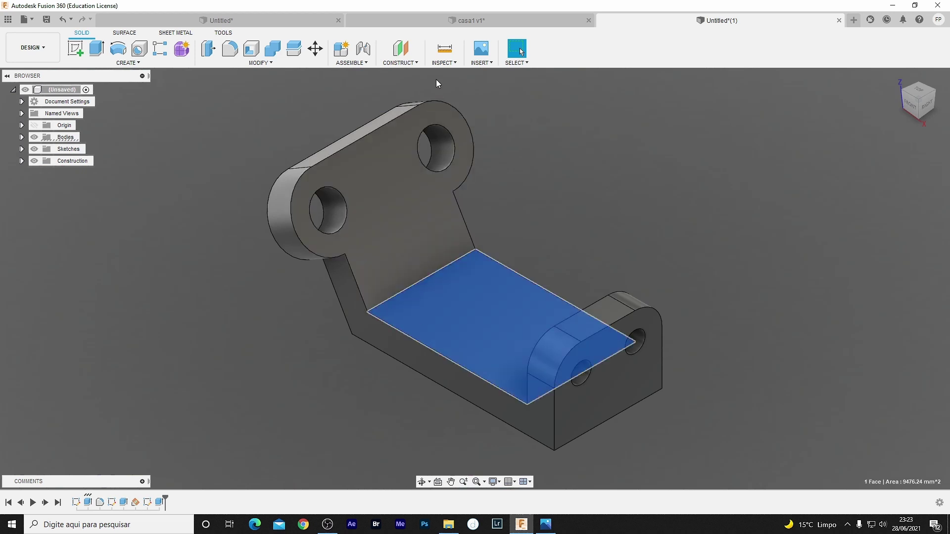
click(417, 61)
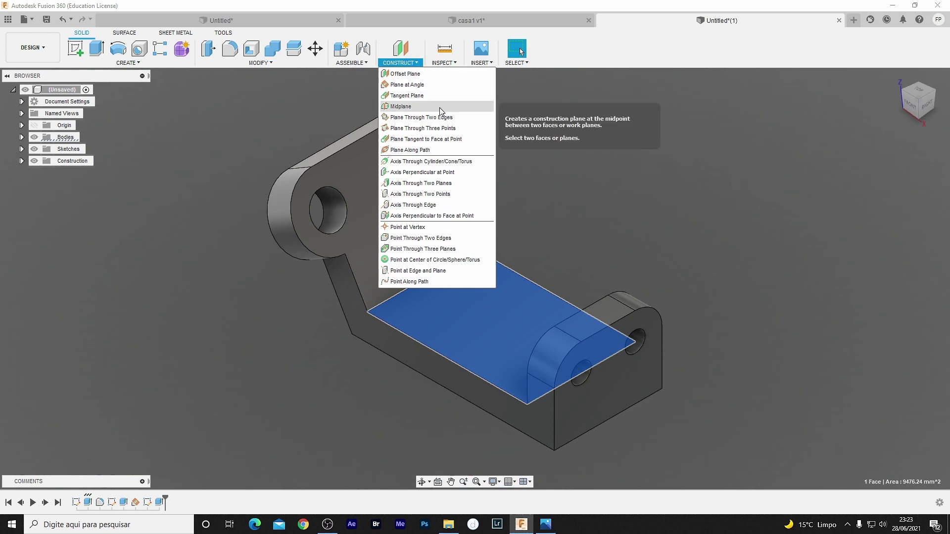
click(440, 107)
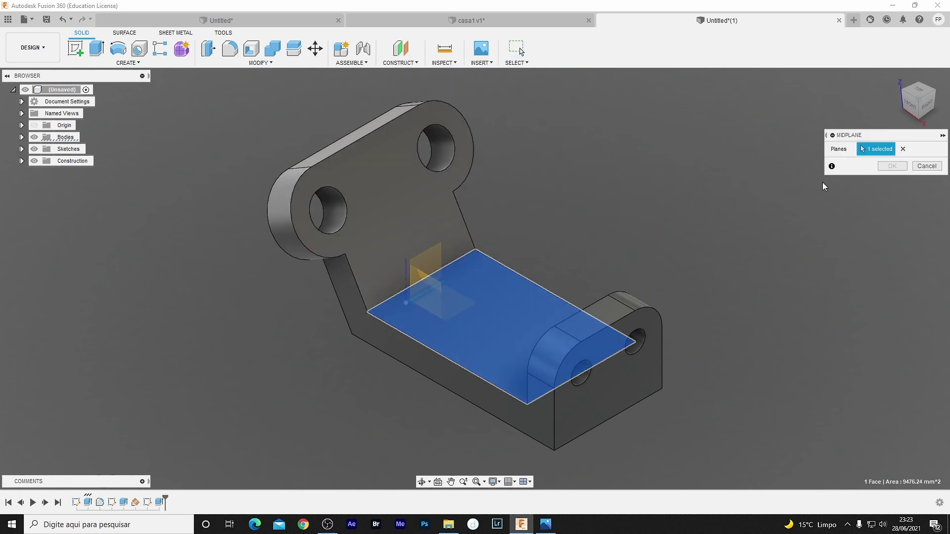
scroll(417, 277, up, 5)
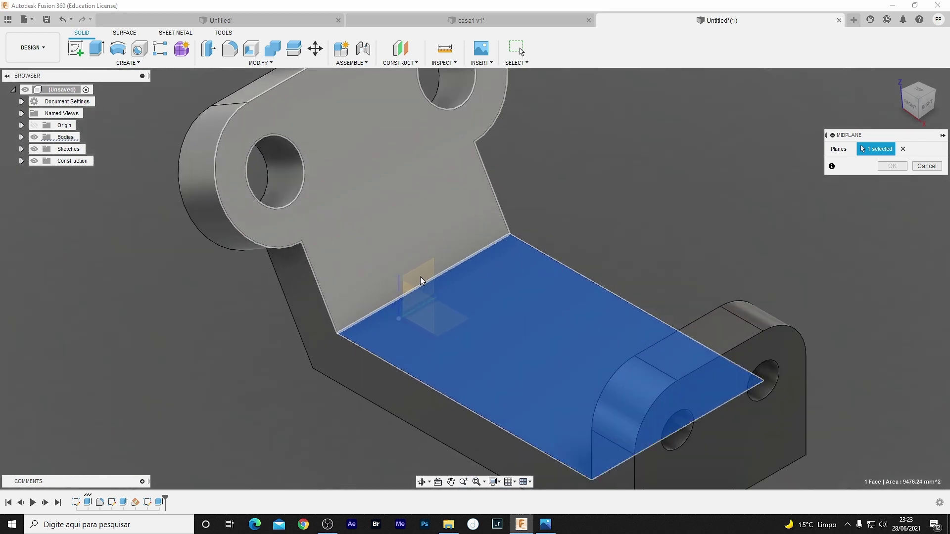
scroll(423, 278, down, 3)
scroll(430, 277, down, 3)
scroll(431, 276, down, 5)
scroll(437, 271, down, 2)
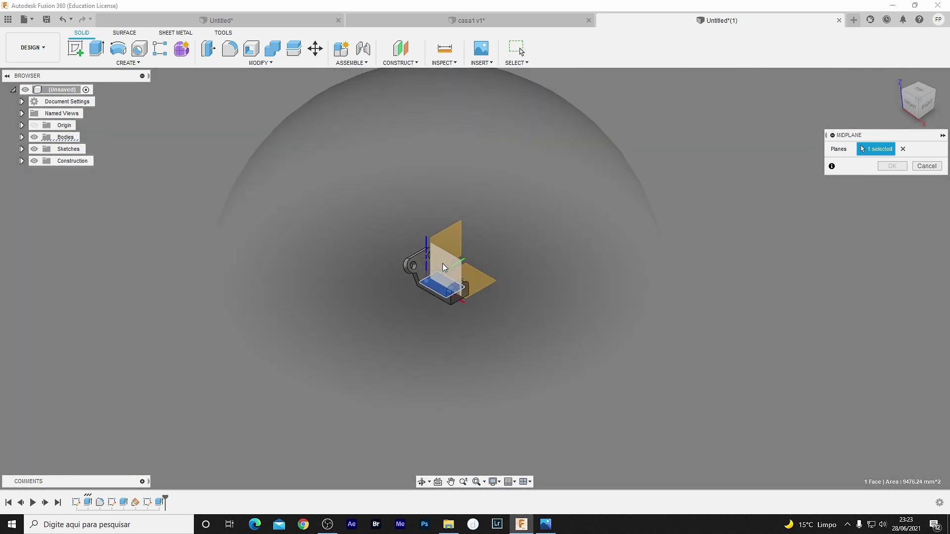
click(442, 252)
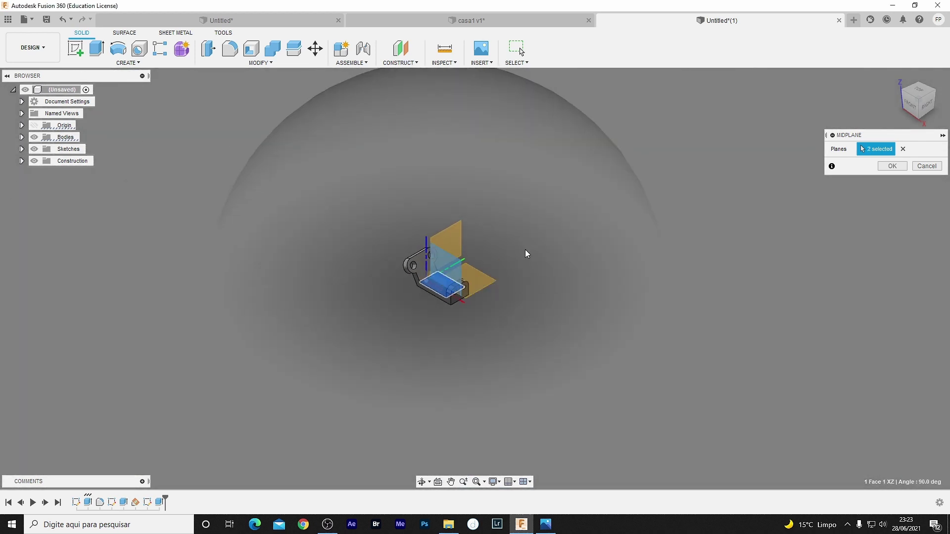
click(891, 165)
scroll(467, 279, up, 2)
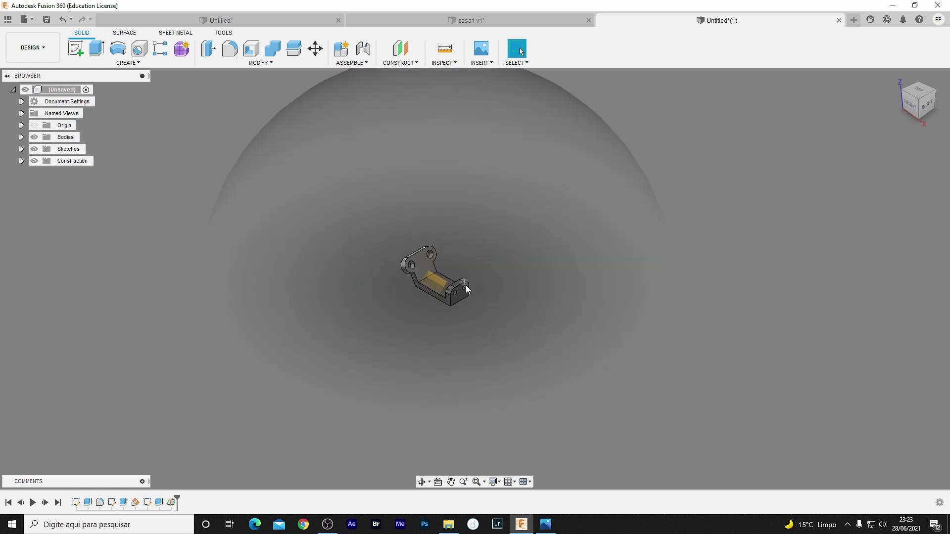
scroll(462, 286, up, 5)
scroll(460, 292, up, 2)
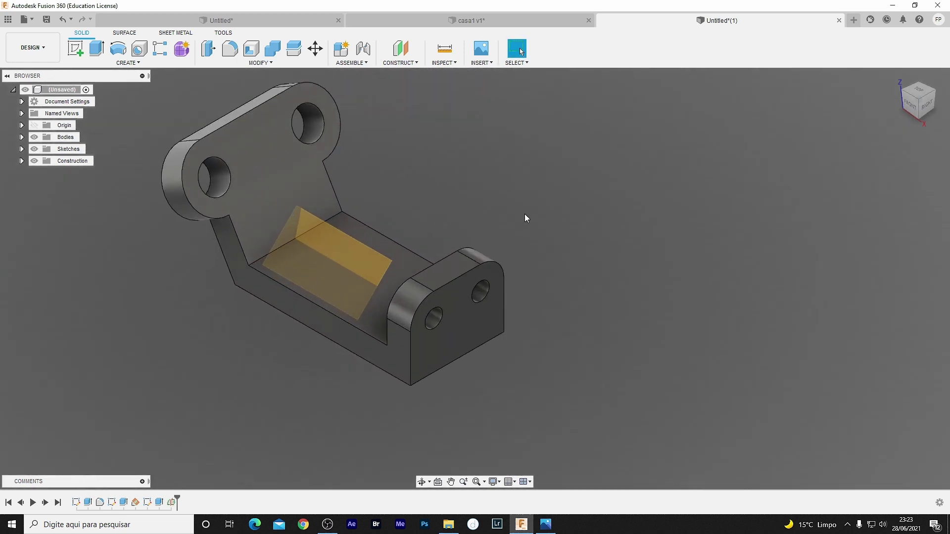
Step: Add Plane2 at distance 0.50 along the 80 mm fold edge and start a sketch on it
click(299, 236)
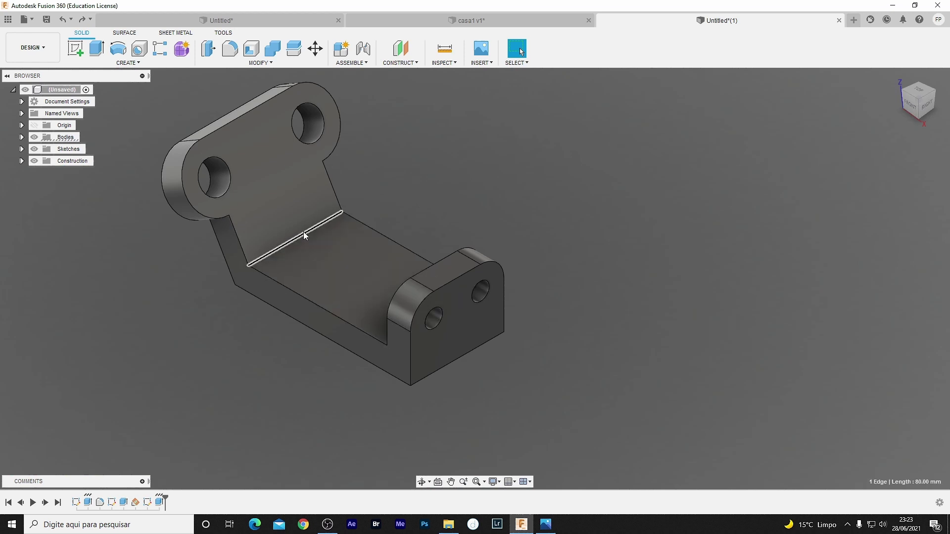
click(399, 63)
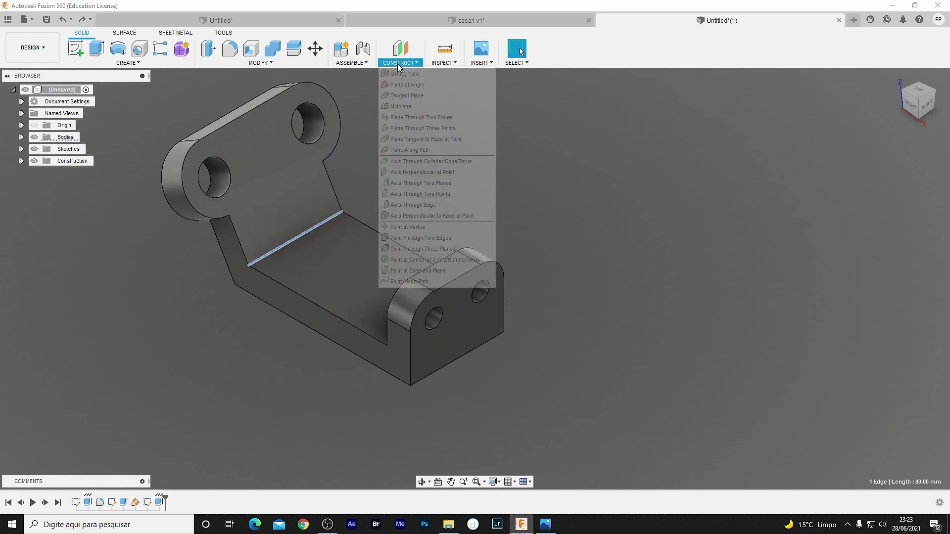
click(423, 154)
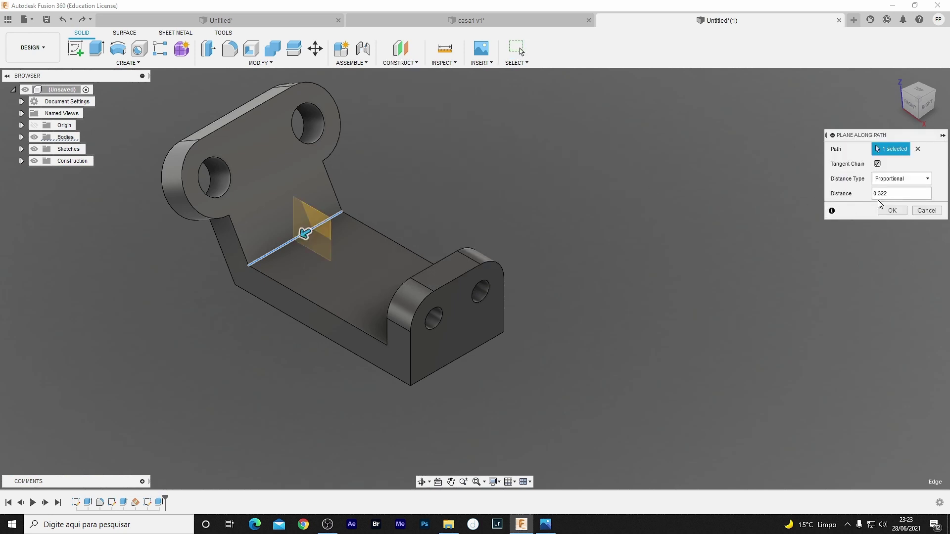
drag(303, 233, 278, 249)
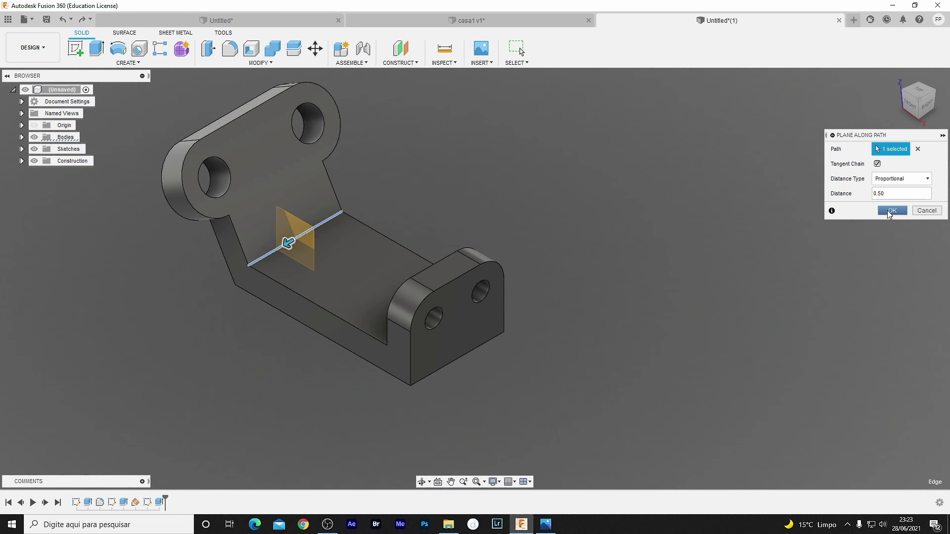
click(889, 212)
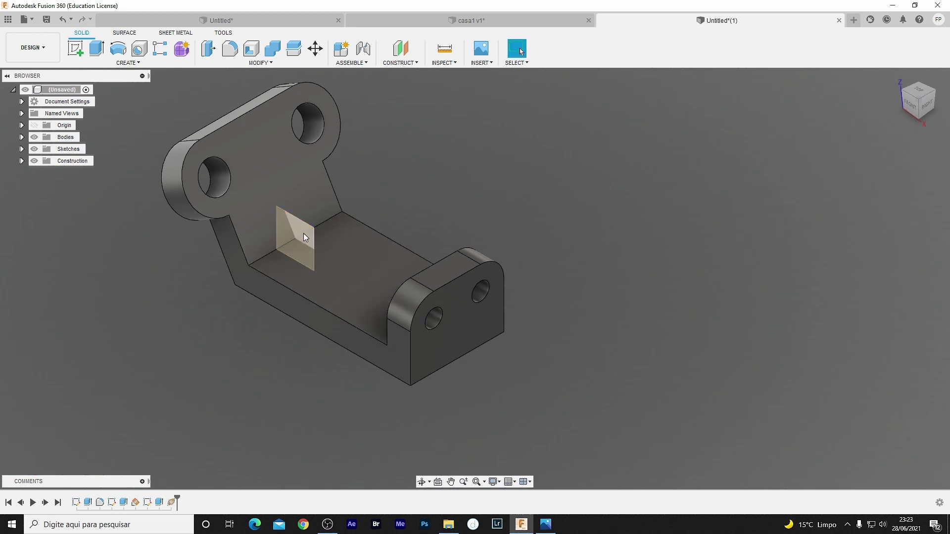
click(304, 237)
key(s)
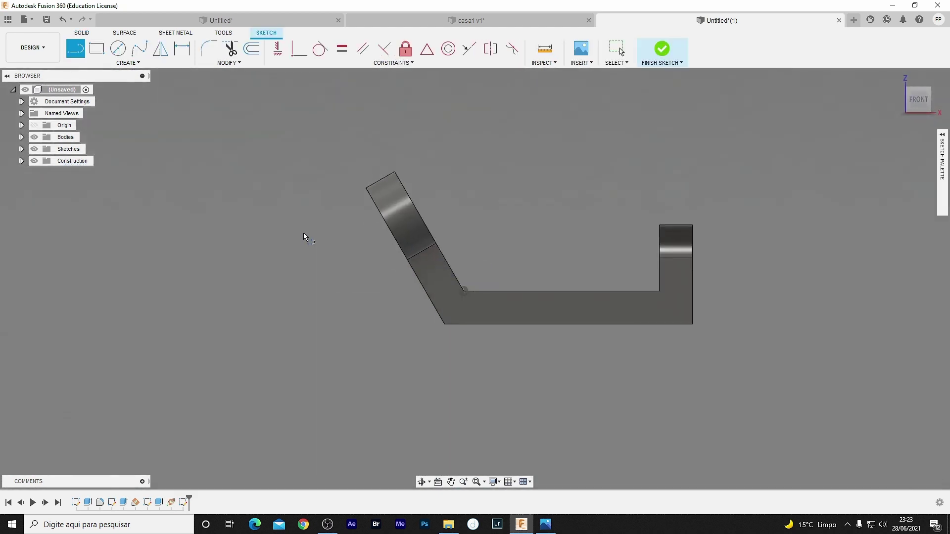
Step: Draw a 163.398 mm line snapped between the tilted arm's corner and the short upright's top, then finish the sketch
click(405, 167)
click(645, 225)
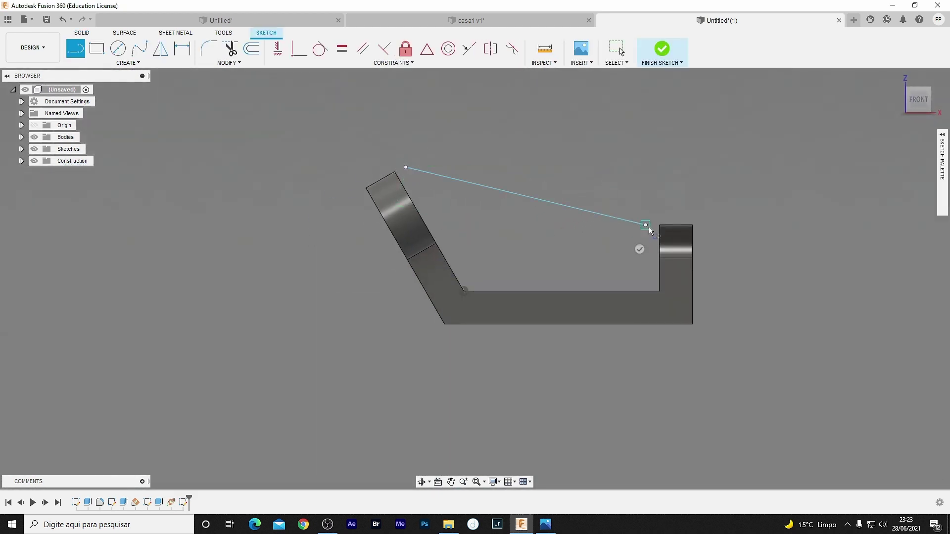
key(Escape)
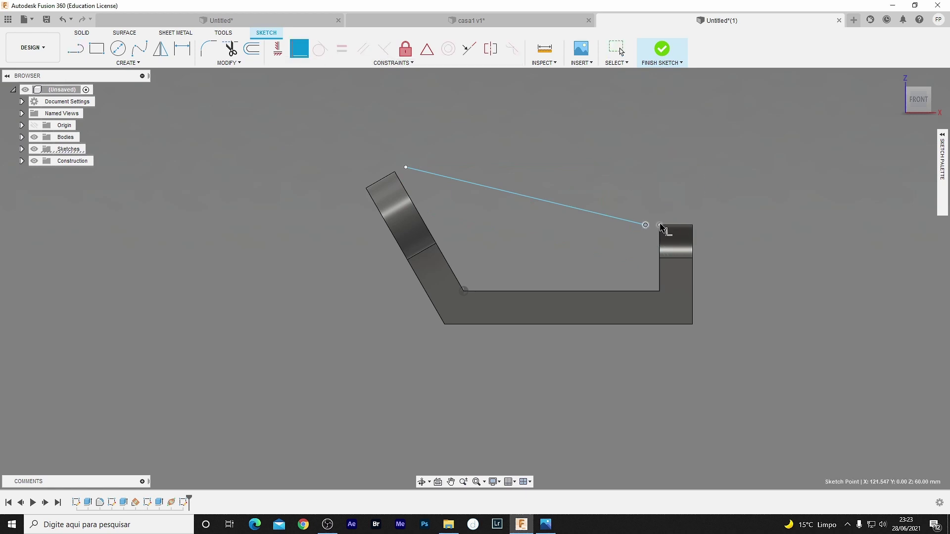
drag(645, 225, 659, 226)
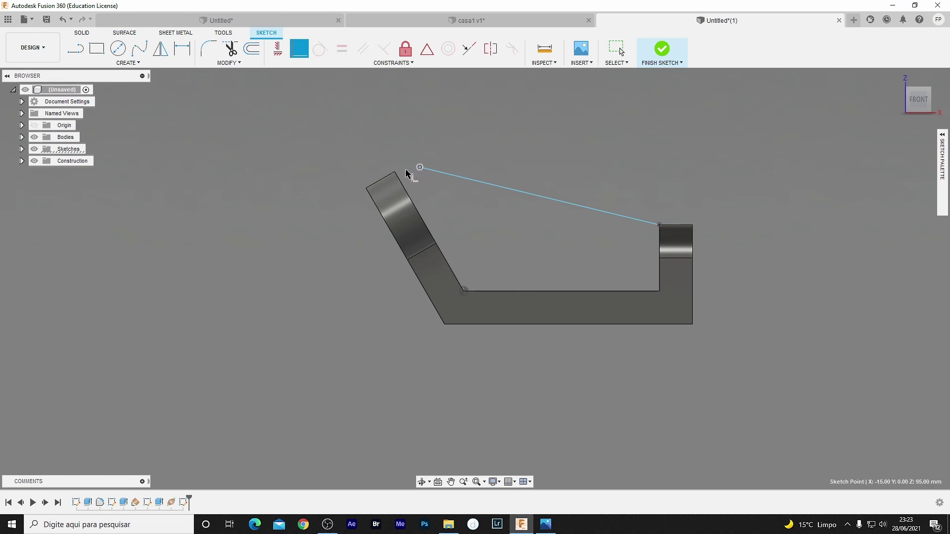
drag(420, 168, 394, 172)
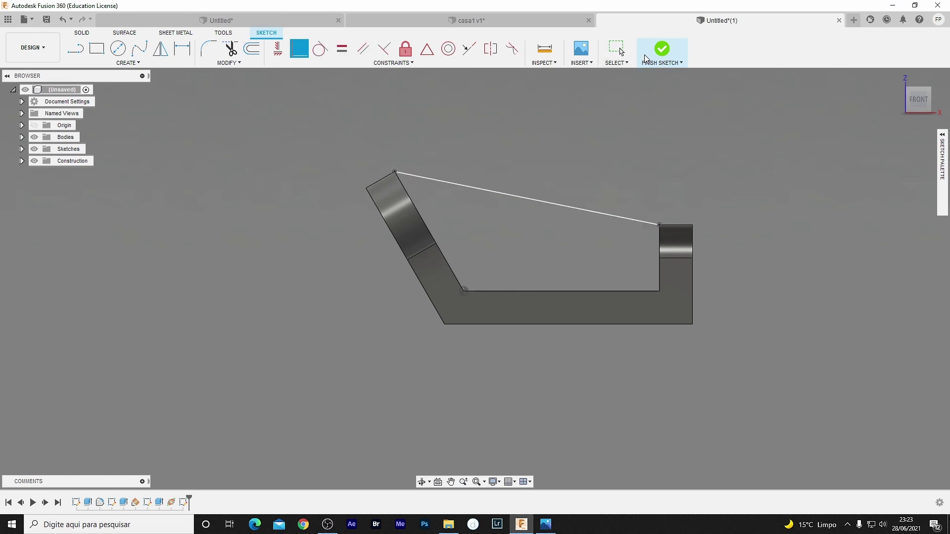
click(662, 50)
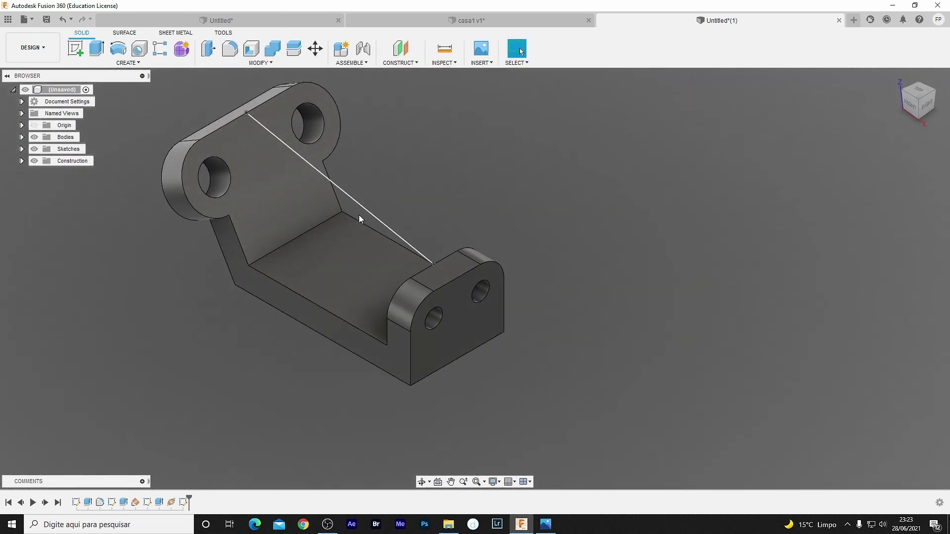
click(362, 209)
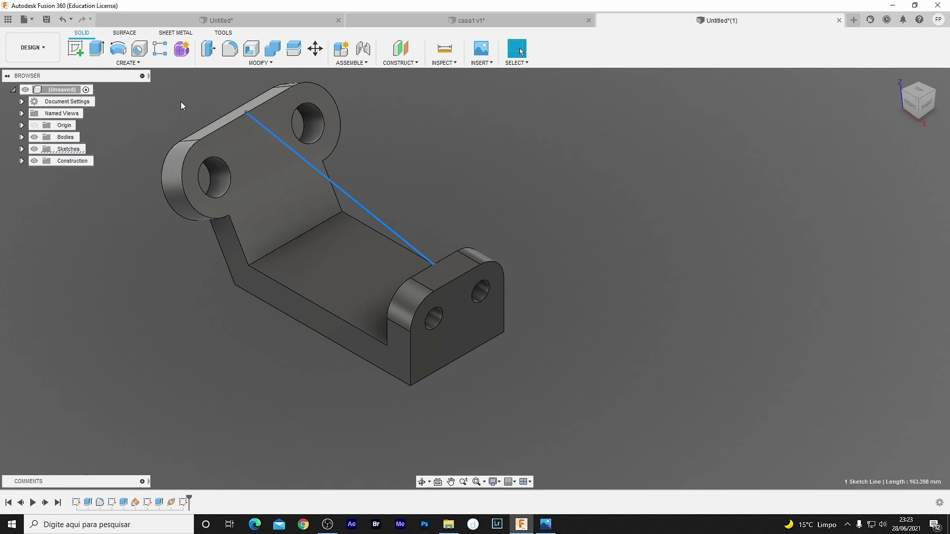
Step: Build a 10 mm symmetric rib from the diagonal sketch line
click(128, 62)
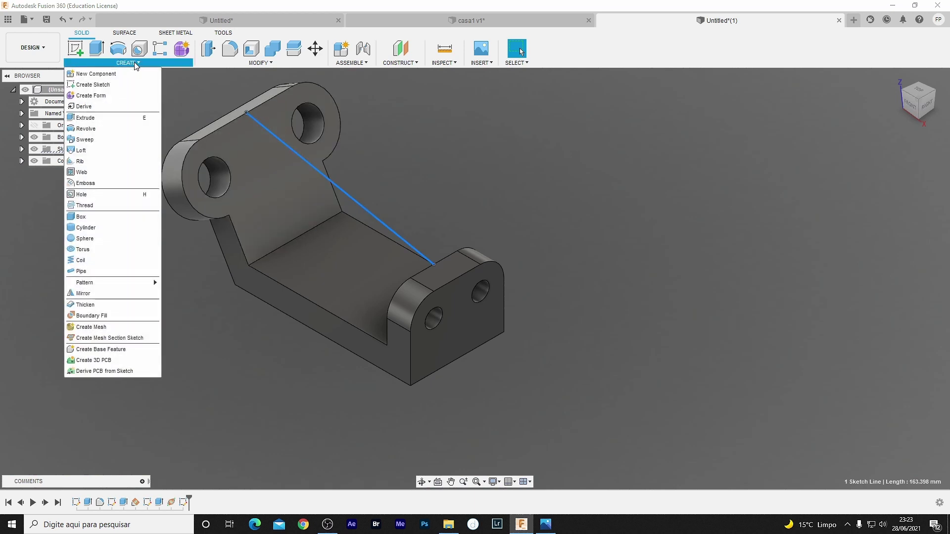
click(95, 162)
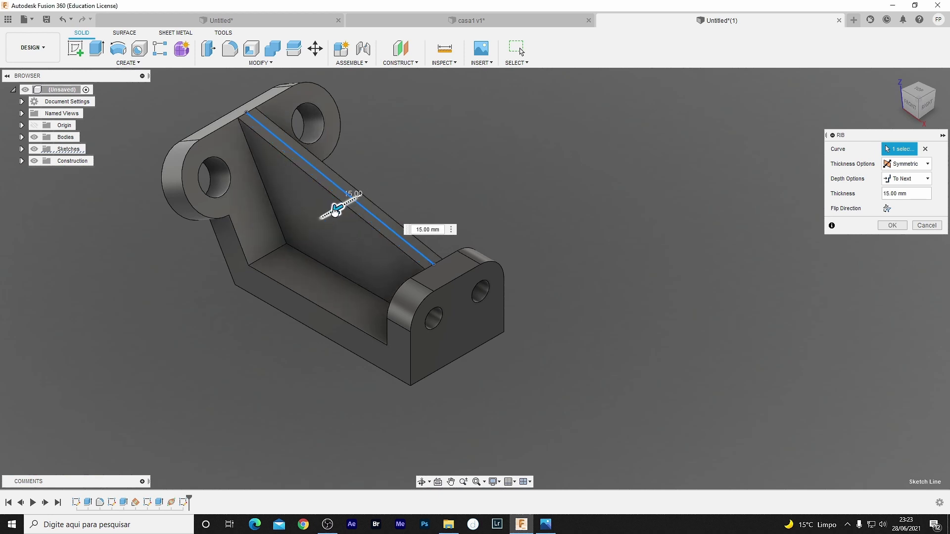
drag(338, 209, 340, 207)
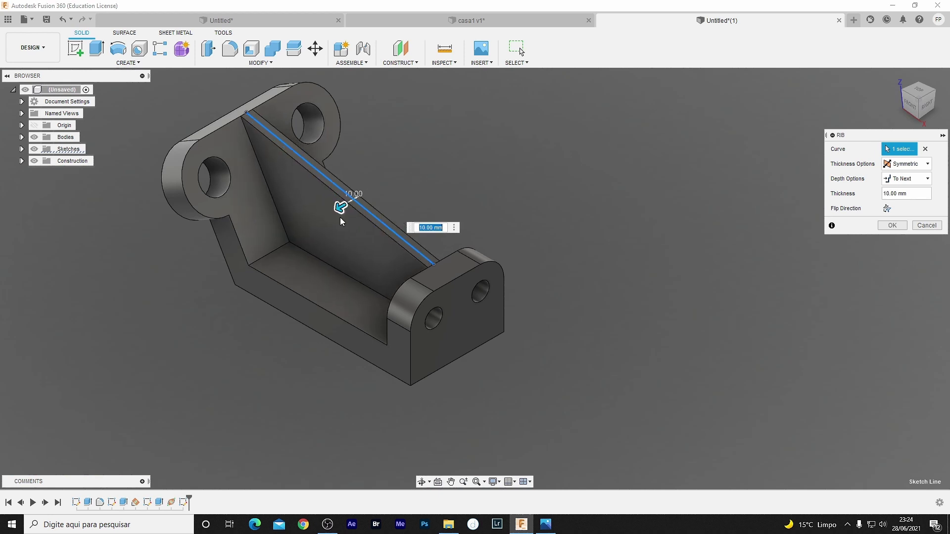
click(890, 226)
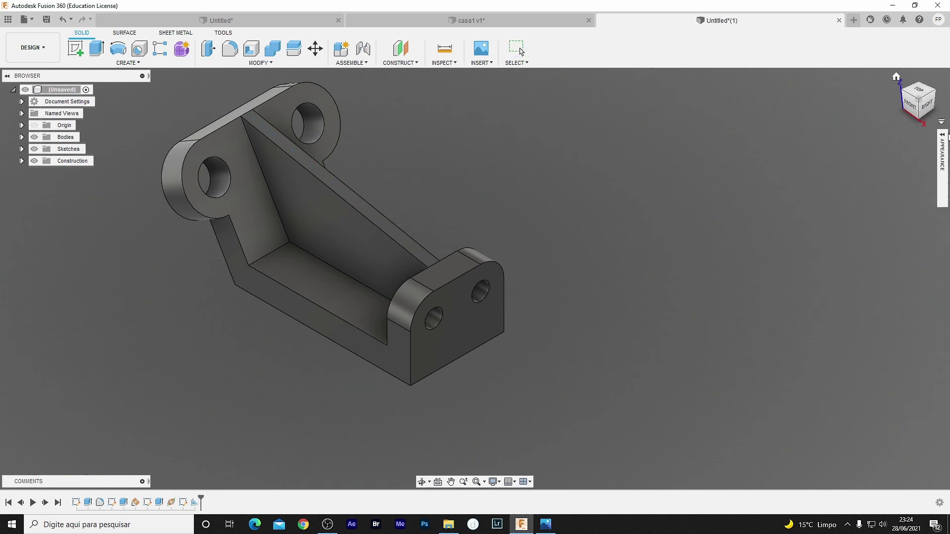
Step: Apply the Polymide (Kapton) appearance to the bracket, recentre it, and switch to the reference drawing
click(942, 135)
drag(765, 424, 444, 284)
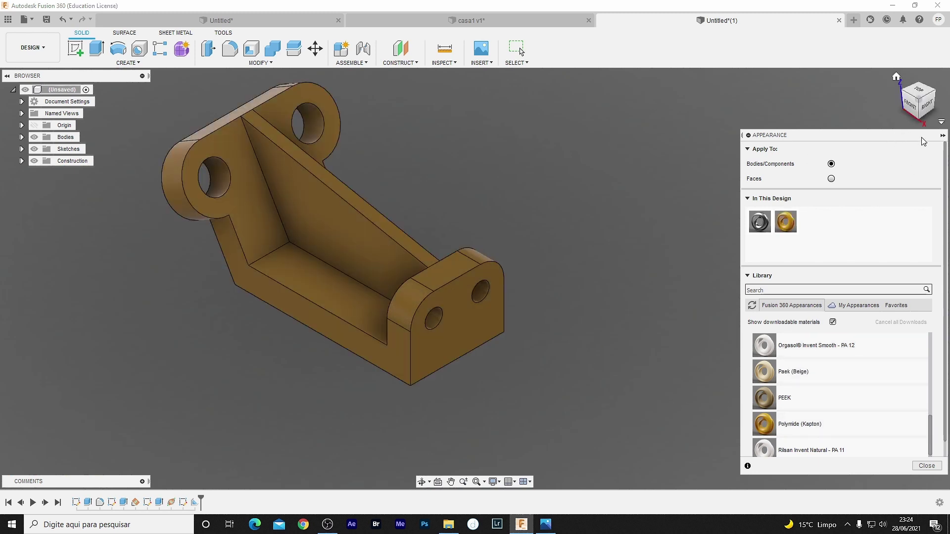
click(942, 135)
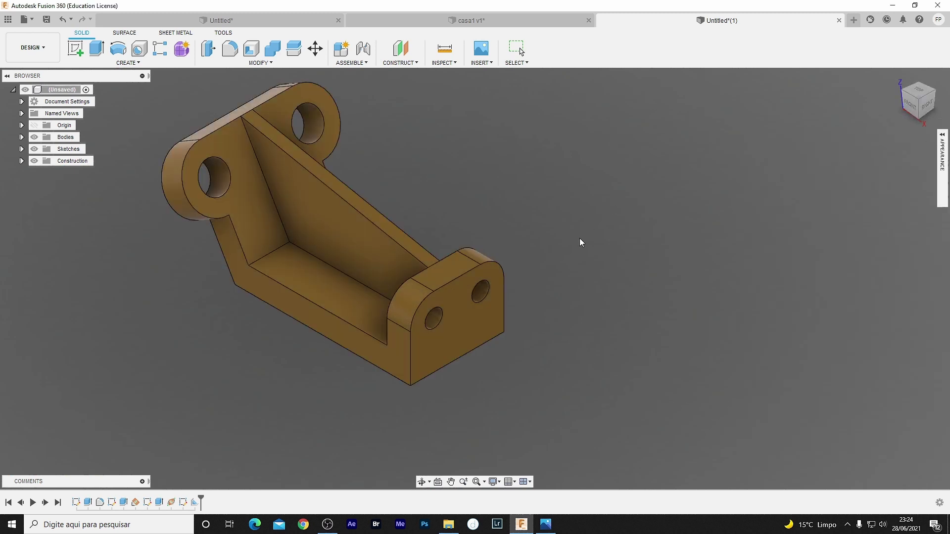
middle_drag(648, 207, 767, 245)
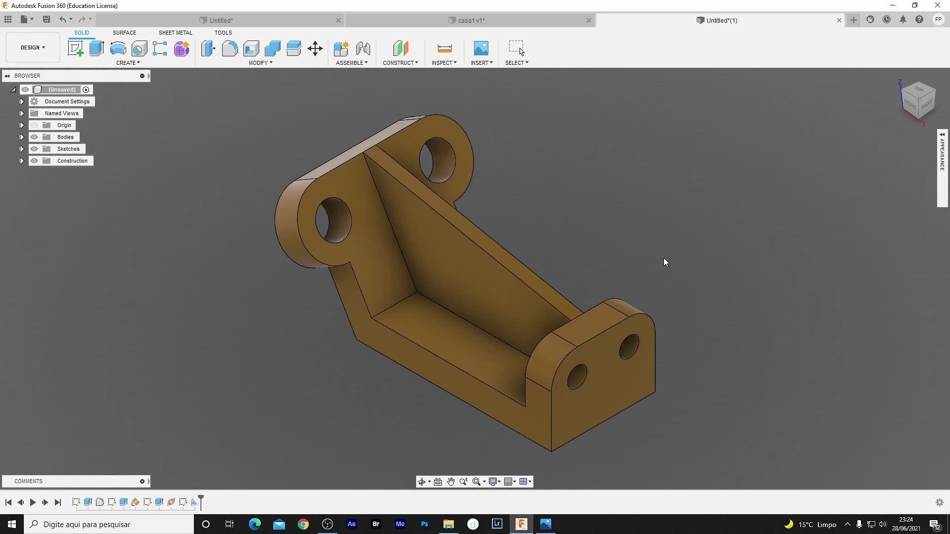
key(alt+Tab)
Step: Maximize the reference drawing in Photos for comparison, then minimize it
drag(792, 81, 556, 8)
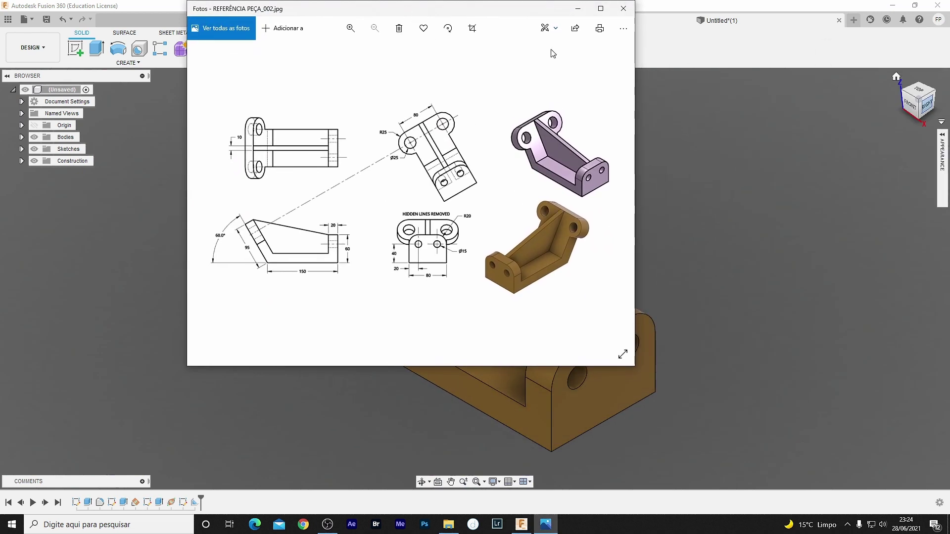
click(608, 9)
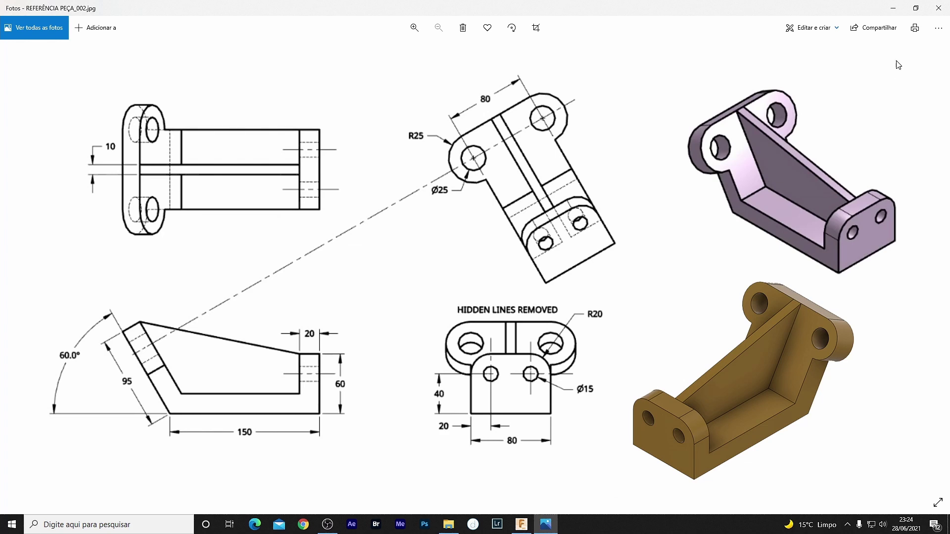
click(893, 8)
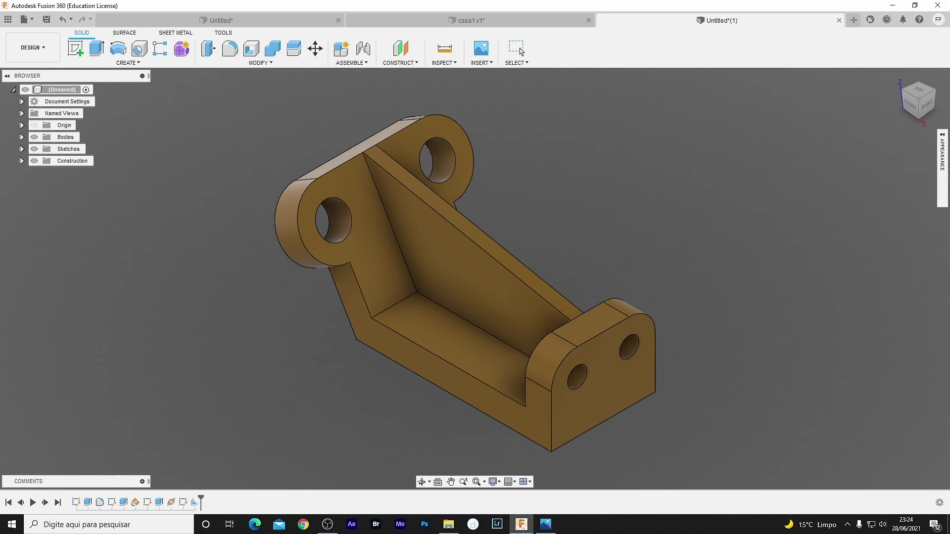